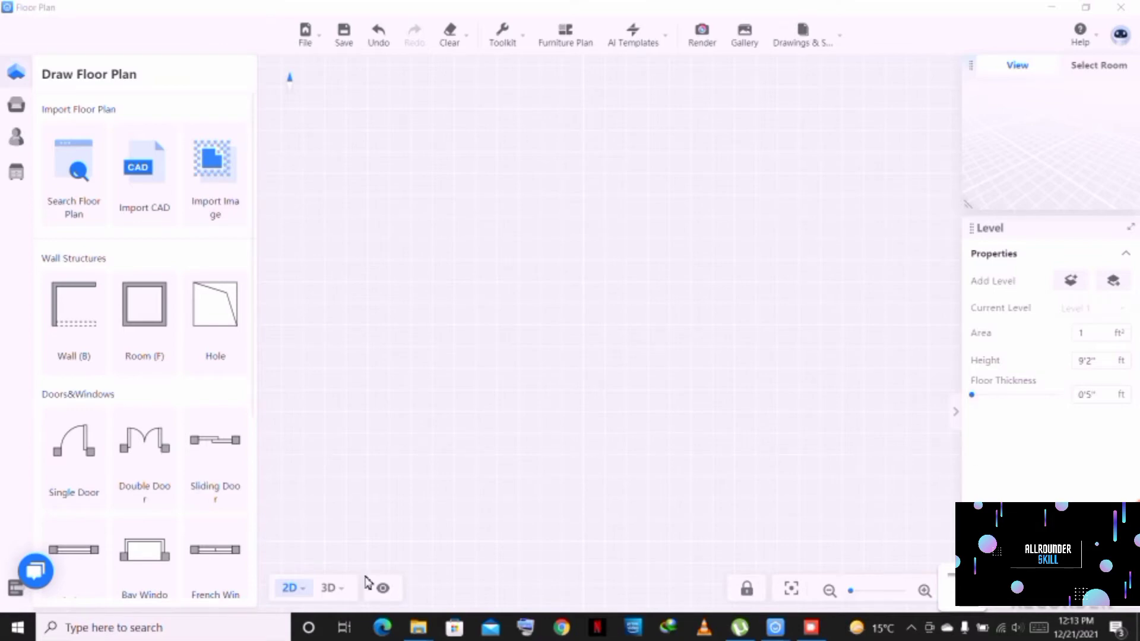
Step: Draw a room about 18'6" wide and 332 ft² in area with 0'9" thick walls, and open its floor for material editing
{"action": "left_click", "coordinate": [144, 309]}
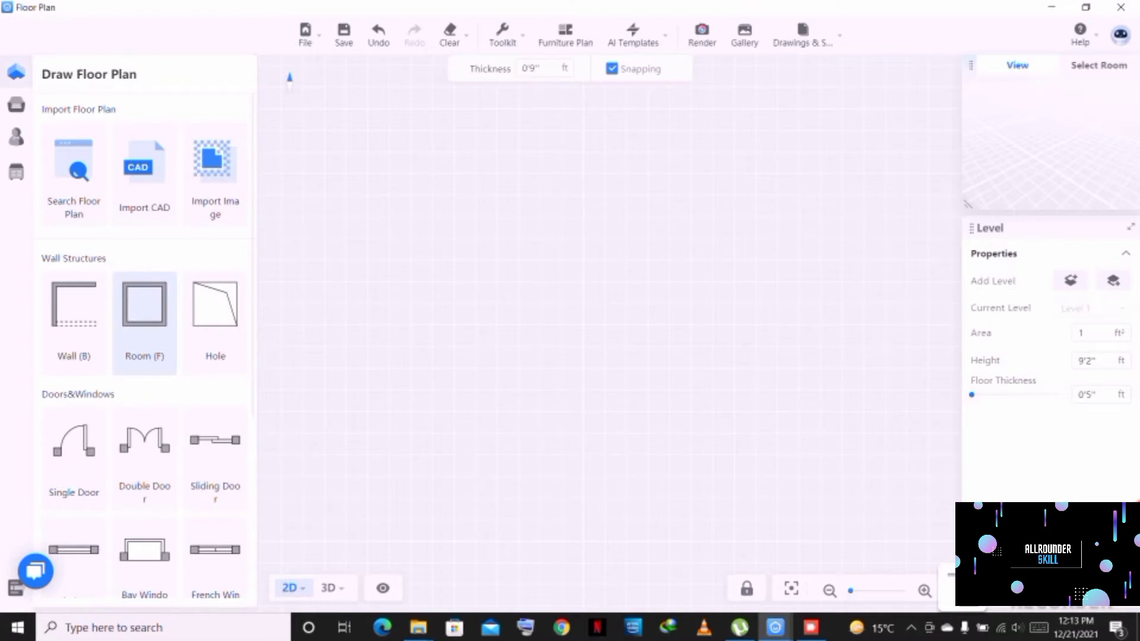
{"action": "left_click_drag", "start_coordinate": [419, 189], "coordinate": [674, 437]}
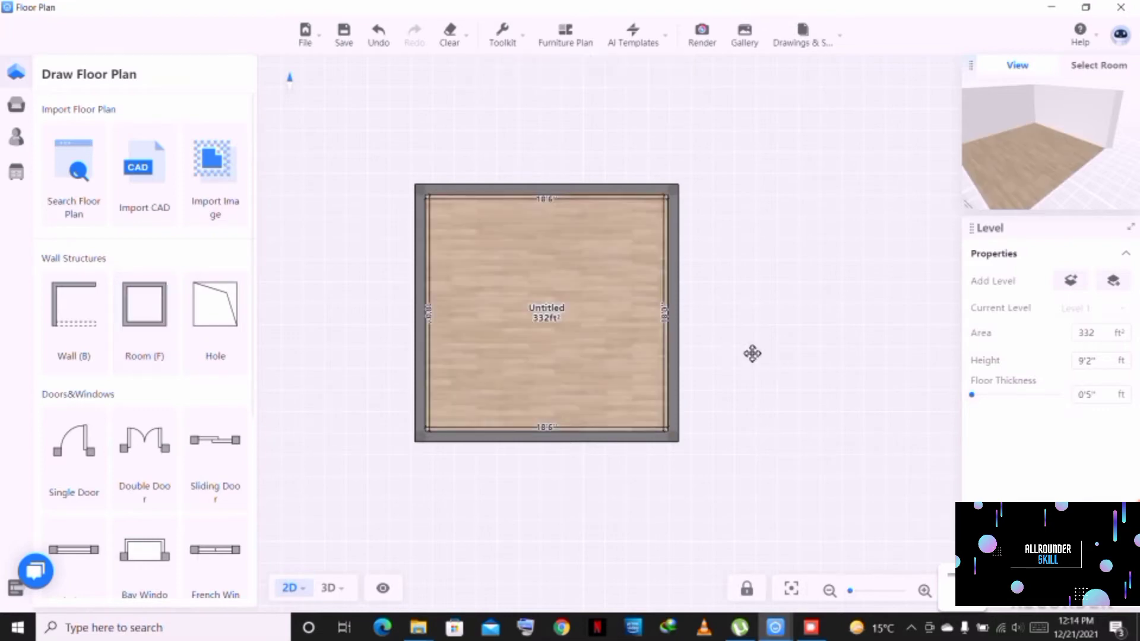
{"action": "left_click", "coordinate": [530, 291]}
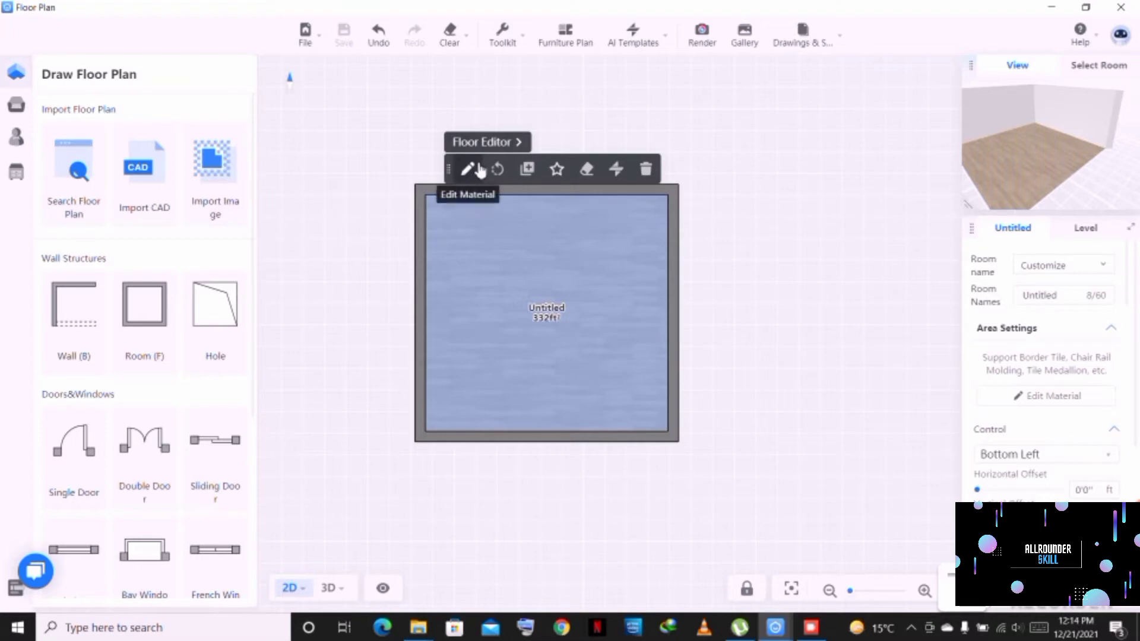
{"action": "key", "text": "ctrl+s"}
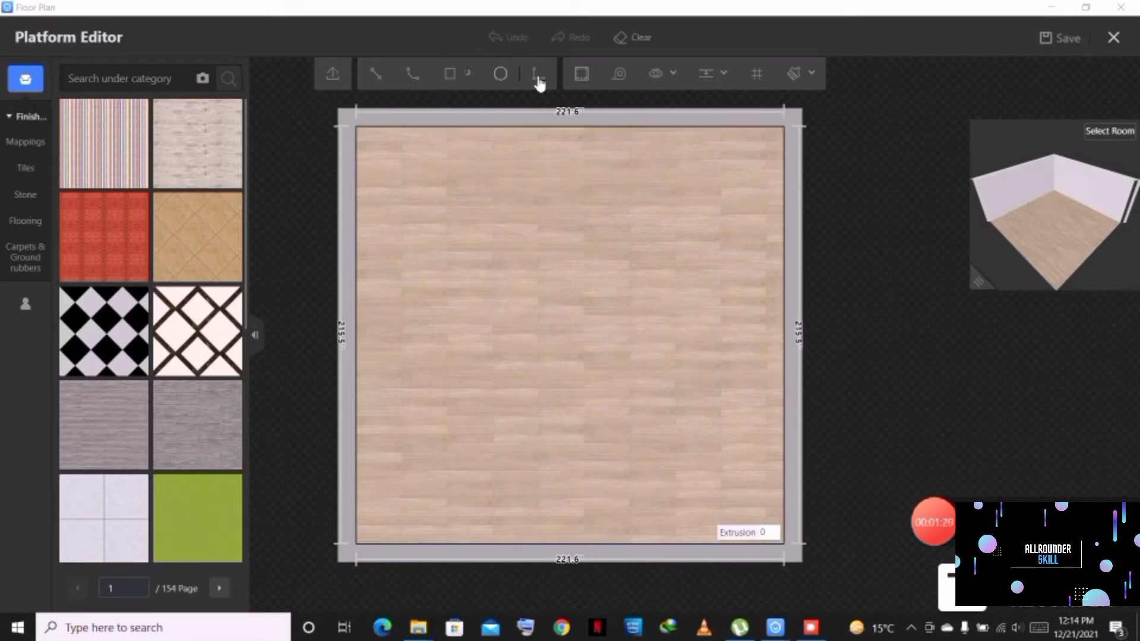
Step: Filter the floor finish library to the Glazed Tiles within the Tiles category
{"action": "left_click", "coordinate": [466, 74]}
{"action": "mouse_move", "coordinate": [31, 177]}
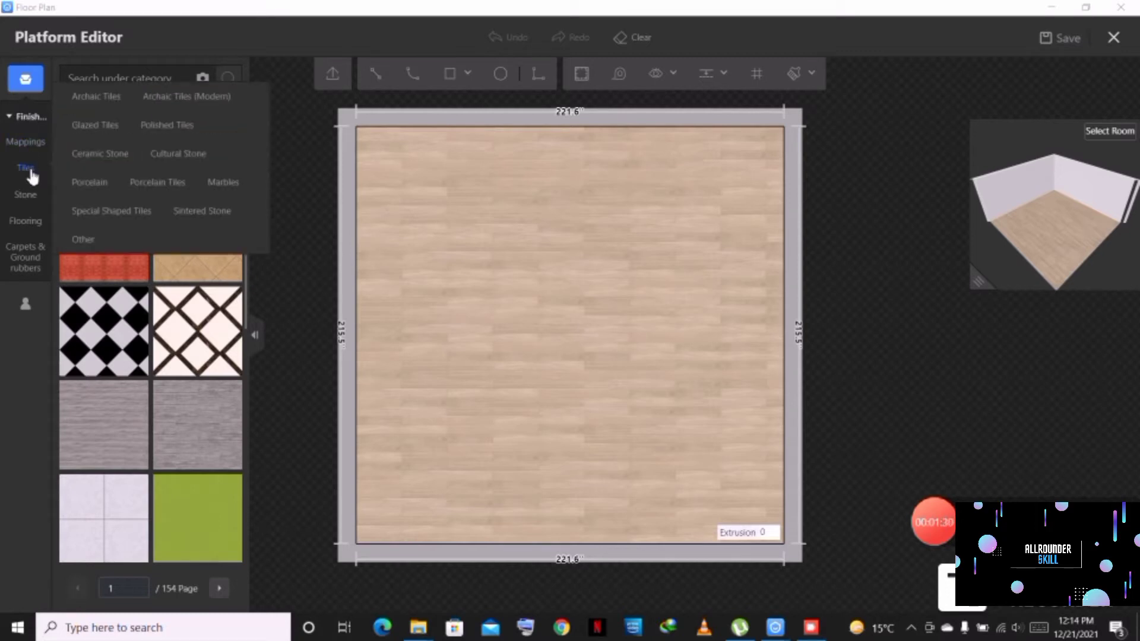
{"action": "mouse_move", "coordinate": [35, 201]}
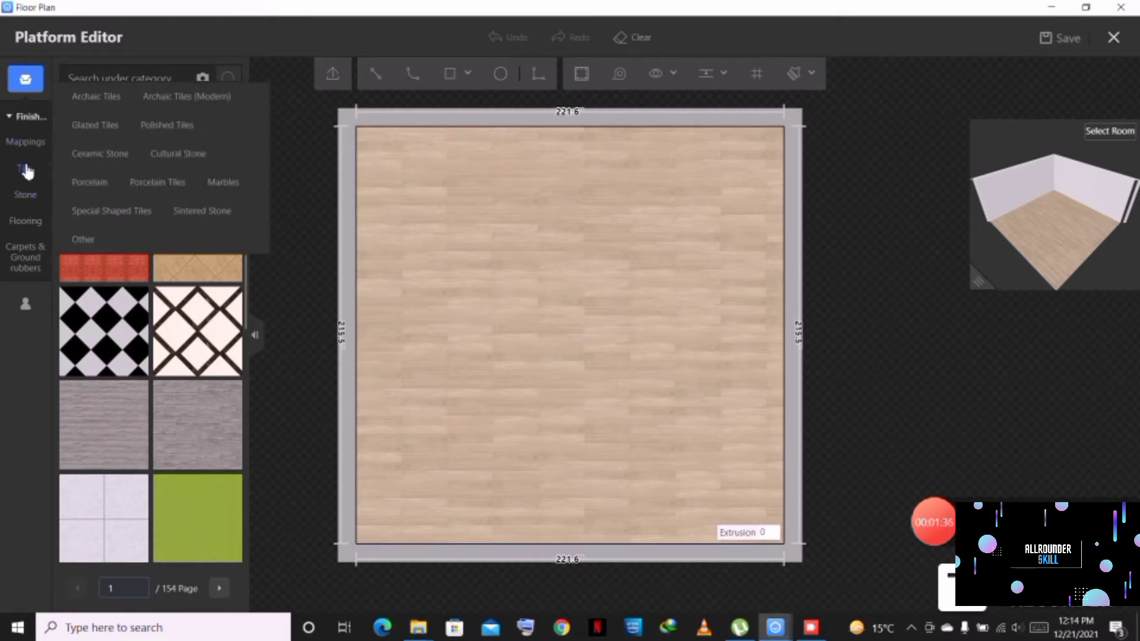
{"action": "left_click", "coordinate": [26, 171]}
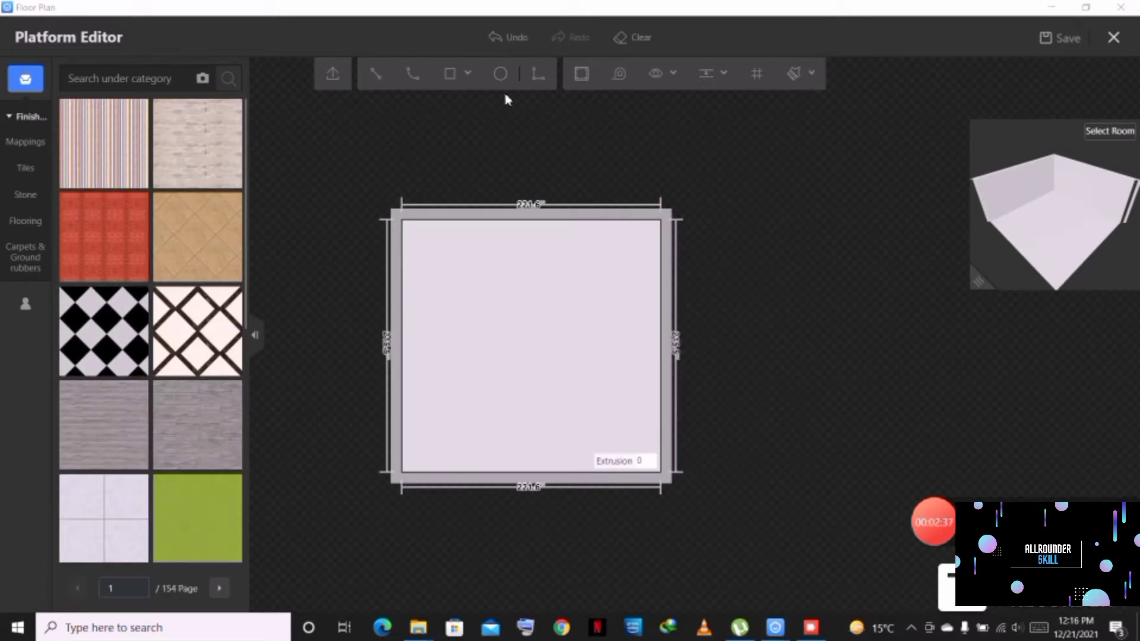
{"action": "mouse_move", "coordinate": [27, 168]}
{"action": "left_click", "coordinate": [33, 175]}
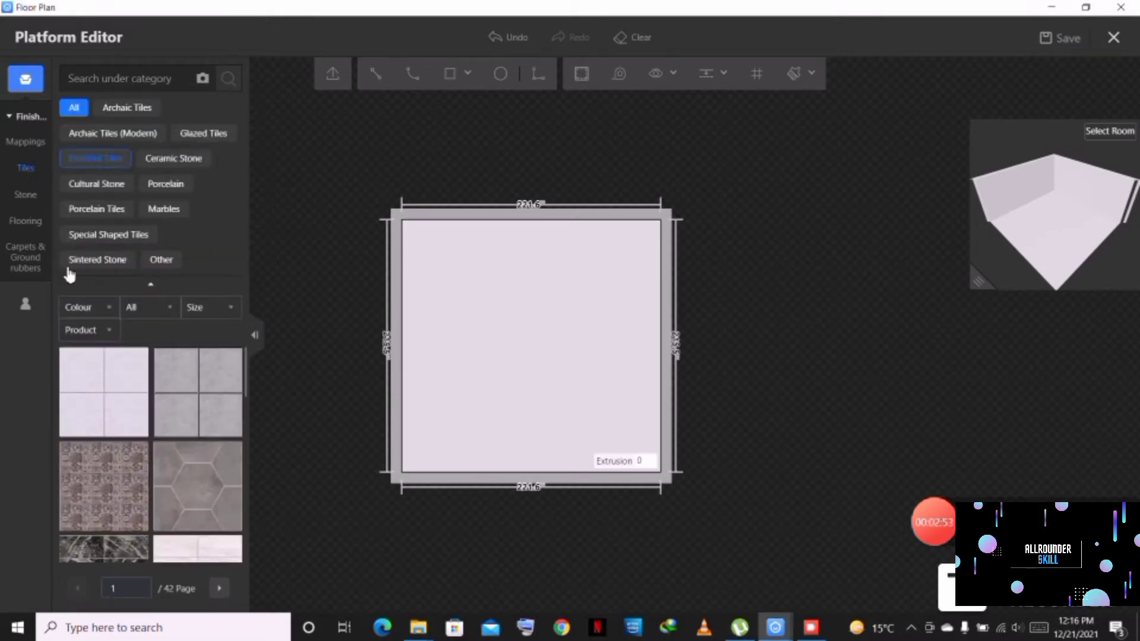
{"action": "left_click", "coordinate": [228, 141]}
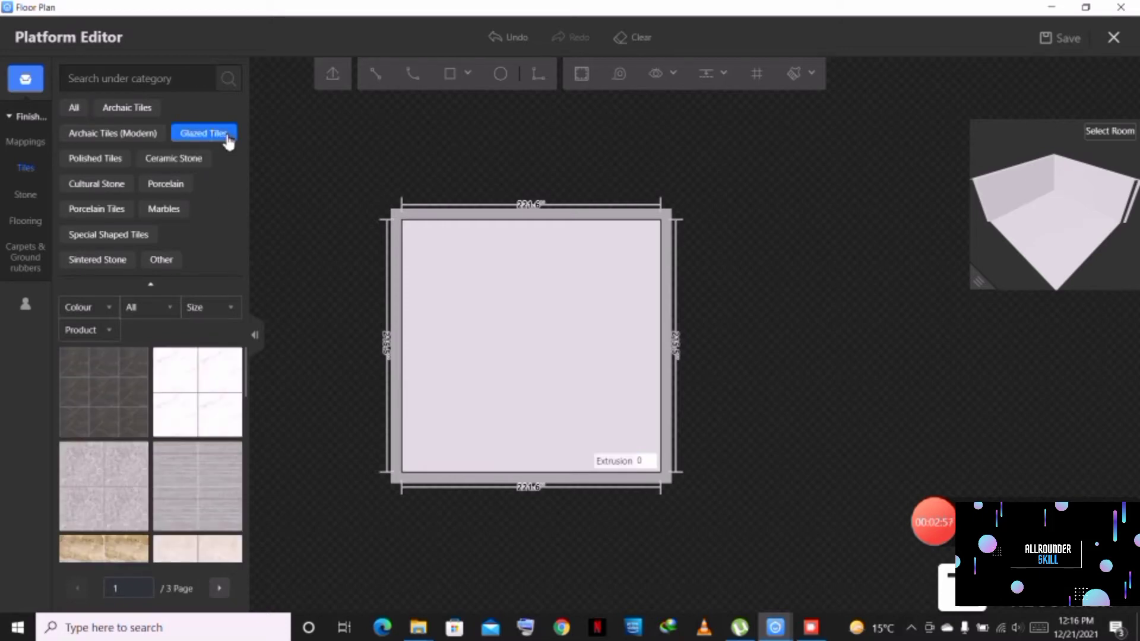
Step: Apply the white glazed tile with thin grey marble veins from page 3 to the room floor
{"action": "scroll", "coordinate": [180, 403], "scroll_direction": "down", "scroll_amount": 5}
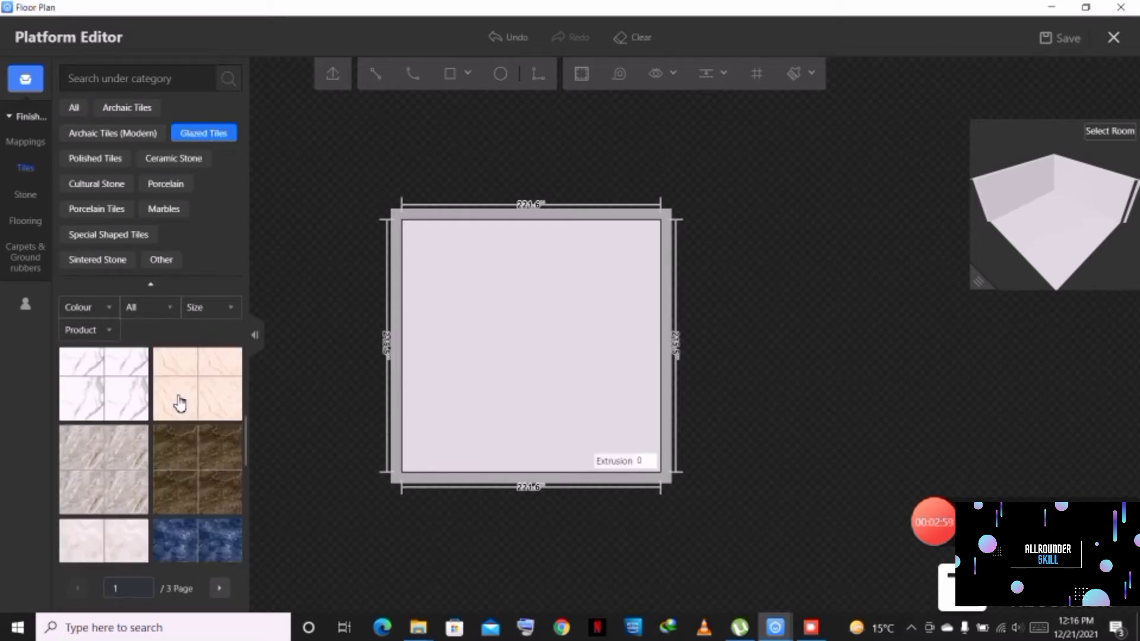
{"action": "scroll", "coordinate": [179, 403], "scroll_direction": "down", "scroll_amount": 4}
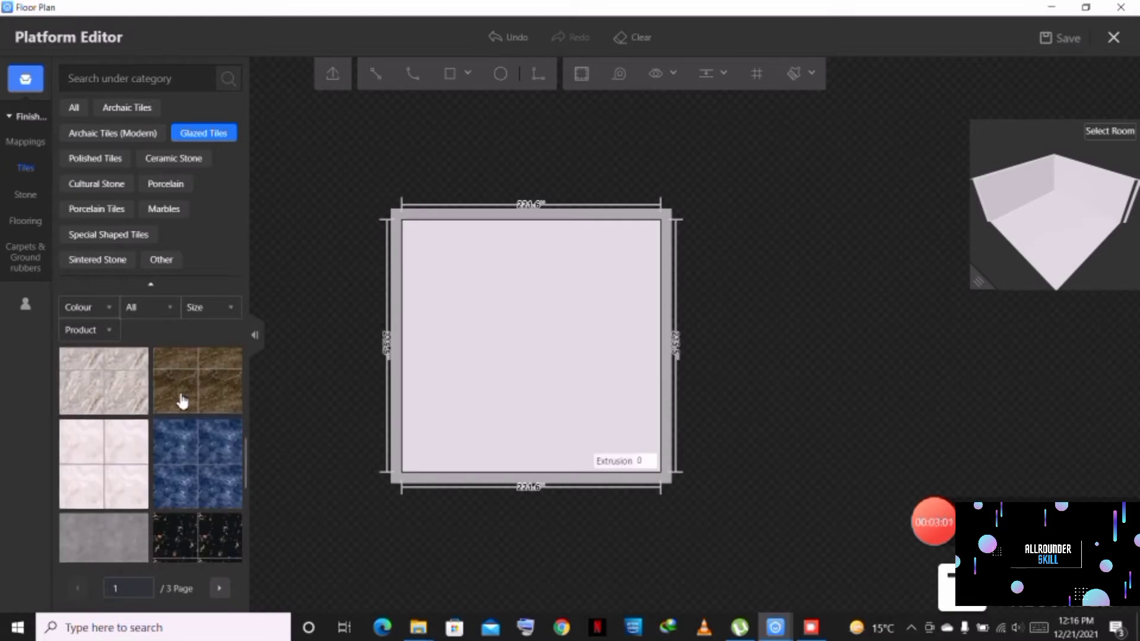
{"action": "scroll", "coordinate": [185, 397], "scroll_direction": "down", "scroll_amount": 3}
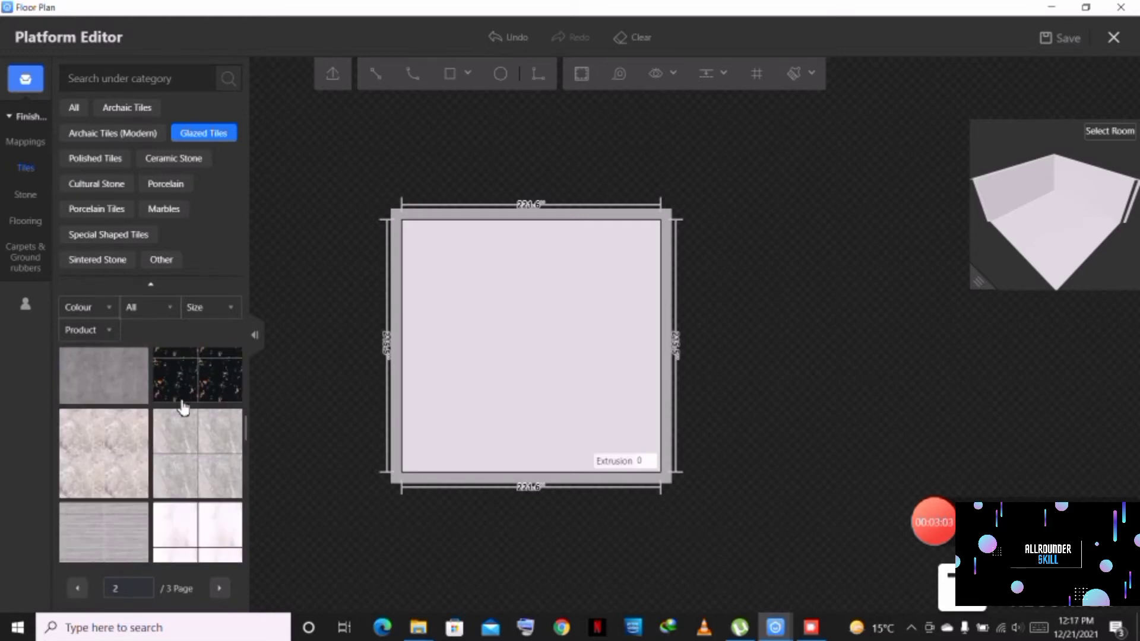
{"action": "scroll", "coordinate": [181, 408], "scroll_direction": "down", "scroll_amount": 4}
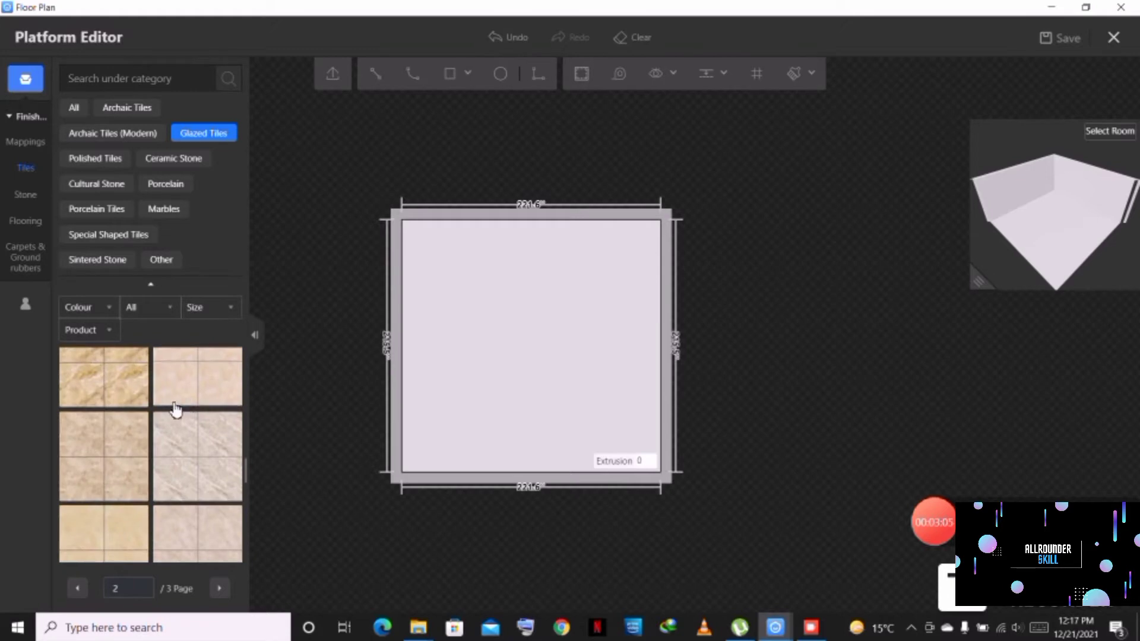
{"action": "scroll", "coordinate": [131, 429], "scroll_direction": "down", "scroll_amount": 5}
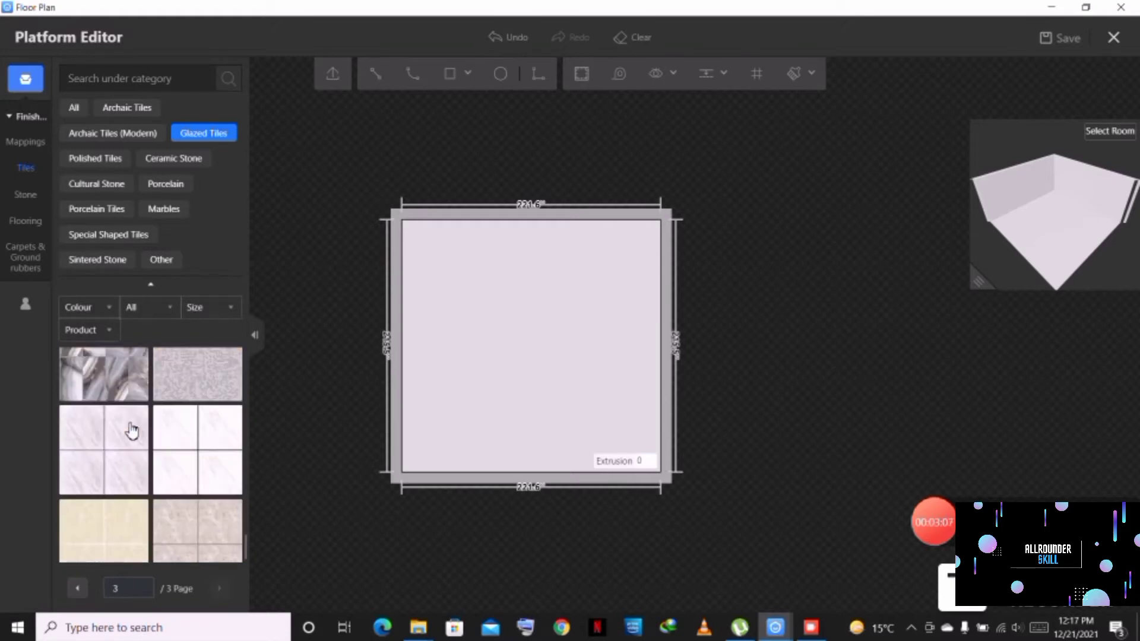
{"action": "scroll", "coordinate": [132, 430], "scroll_direction": "down", "scroll_amount": 1}
{"action": "scroll", "coordinate": [131, 429], "scroll_direction": "down", "scroll_amount": 5}
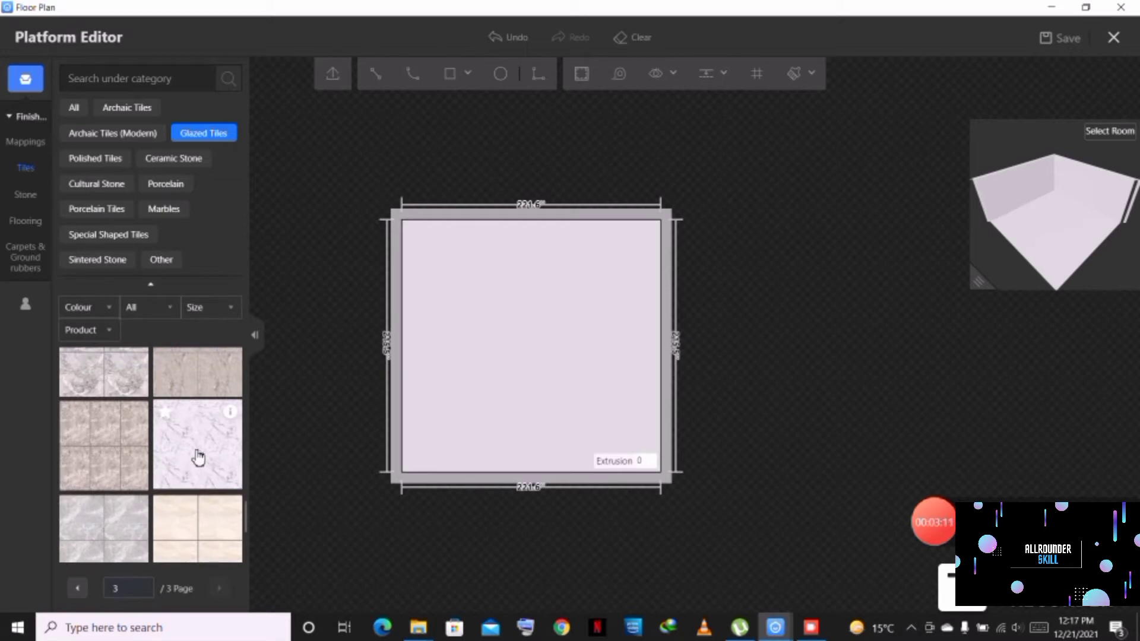
{"action": "left_click_drag", "start_coordinate": [198, 457], "coordinate": [482, 331]}
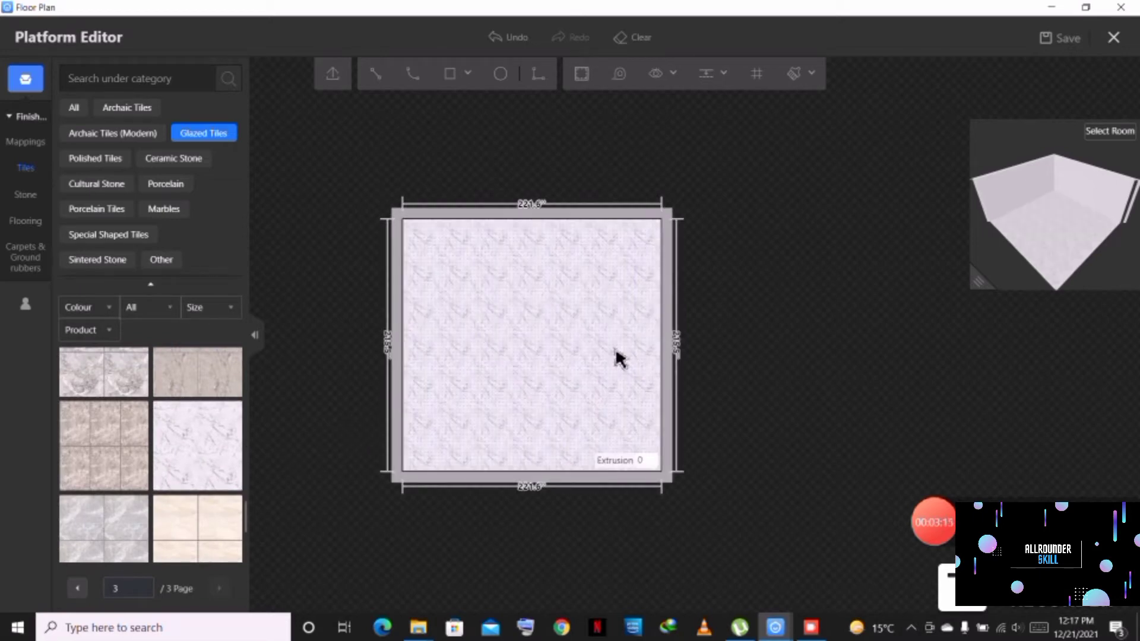
Step: Select the tiled floor and open its area settings
{"action": "scroll", "coordinate": [617, 359], "scroll_direction": "up", "scroll_amount": 4}
{"action": "scroll", "coordinate": [575, 329], "scroll_direction": "down", "scroll_amount": 1}
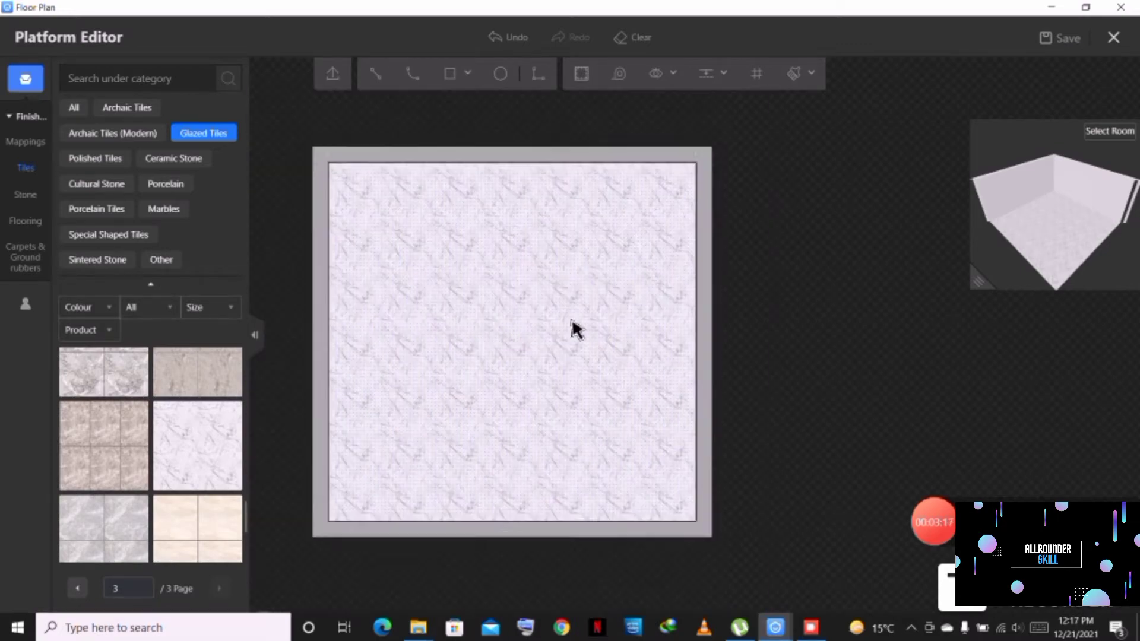
{"action": "left_click", "coordinate": [574, 328]}
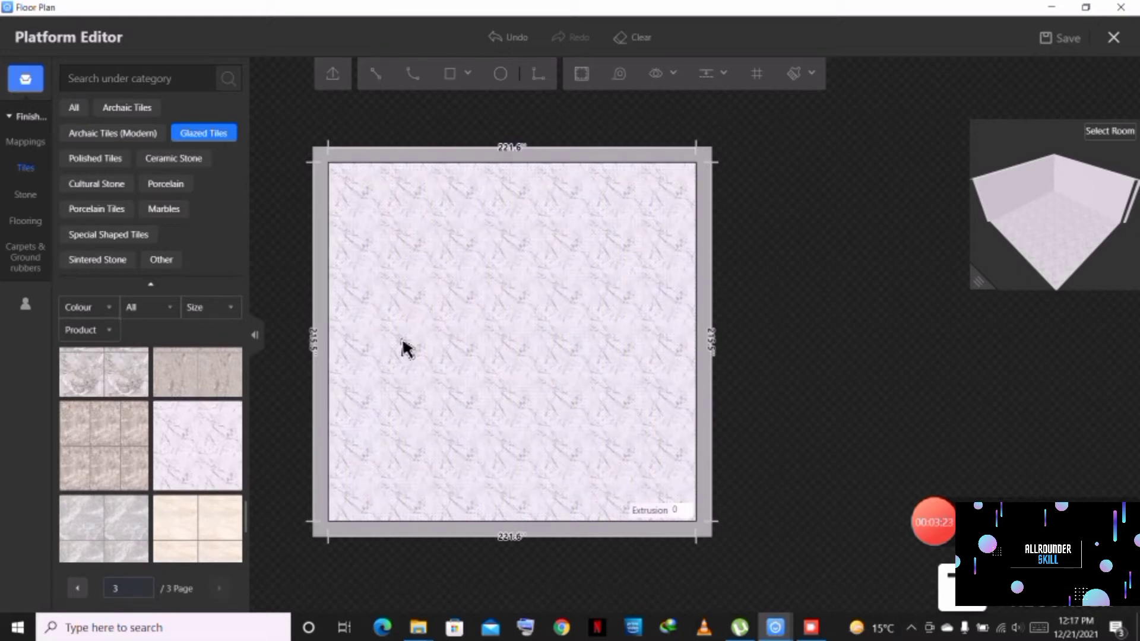
{"action": "left_click", "coordinate": [463, 325]}
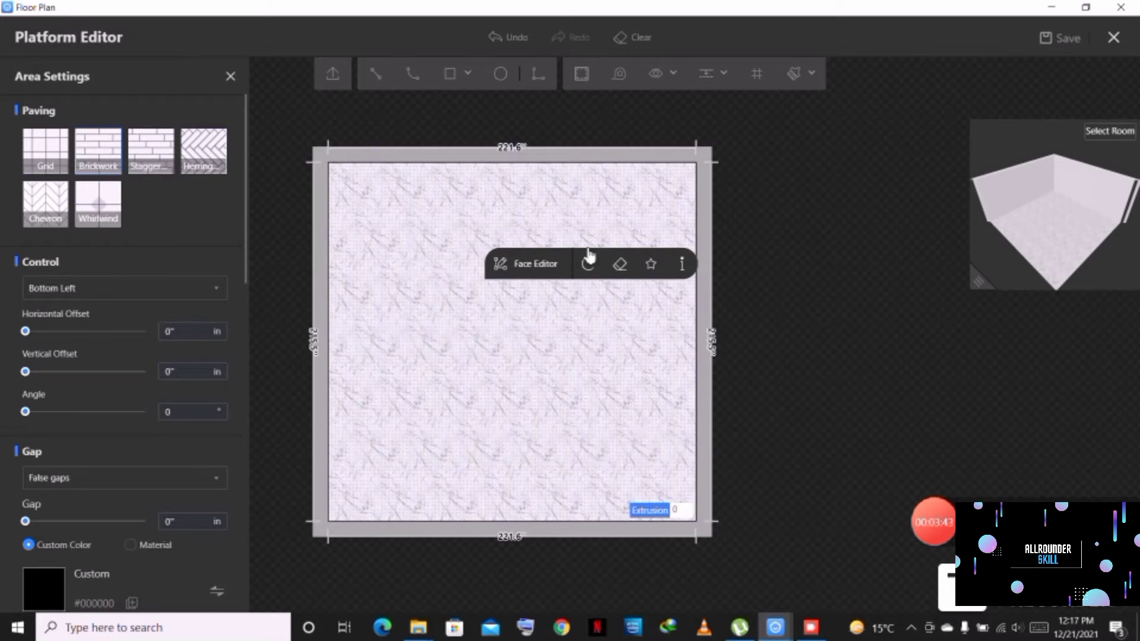
Step: Try the Staggered Brickwork and Herringbone pavings on the floor, along with a horizontal offset of 65.62"
{"action": "left_click", "coordinate": [158, 149]}
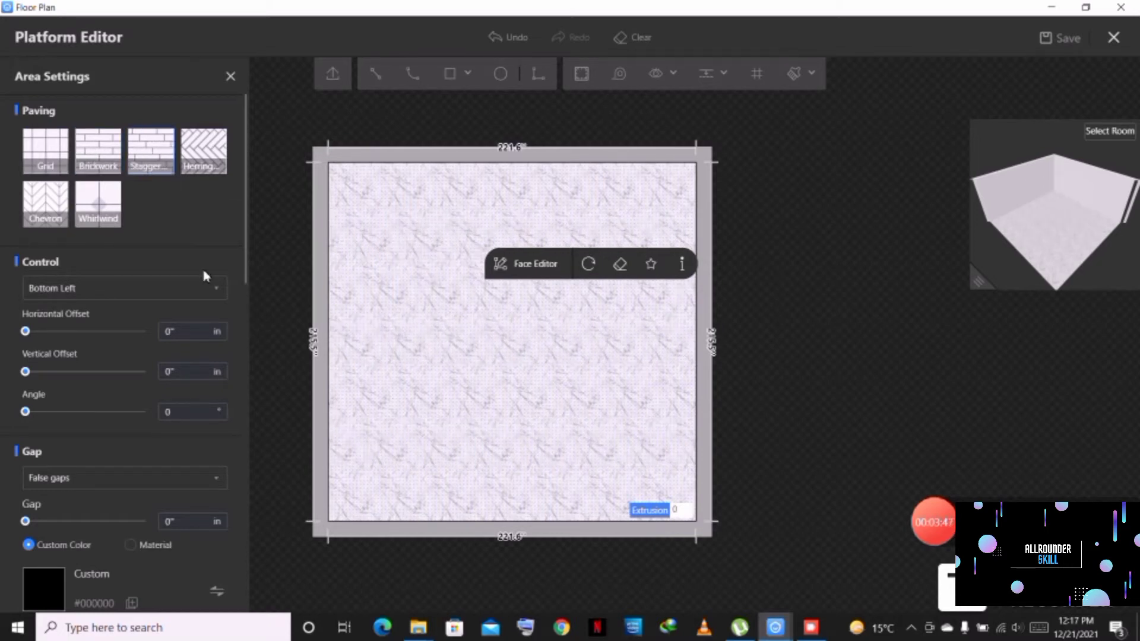
{"action": "left_click", "coordinate": [206, 151]}
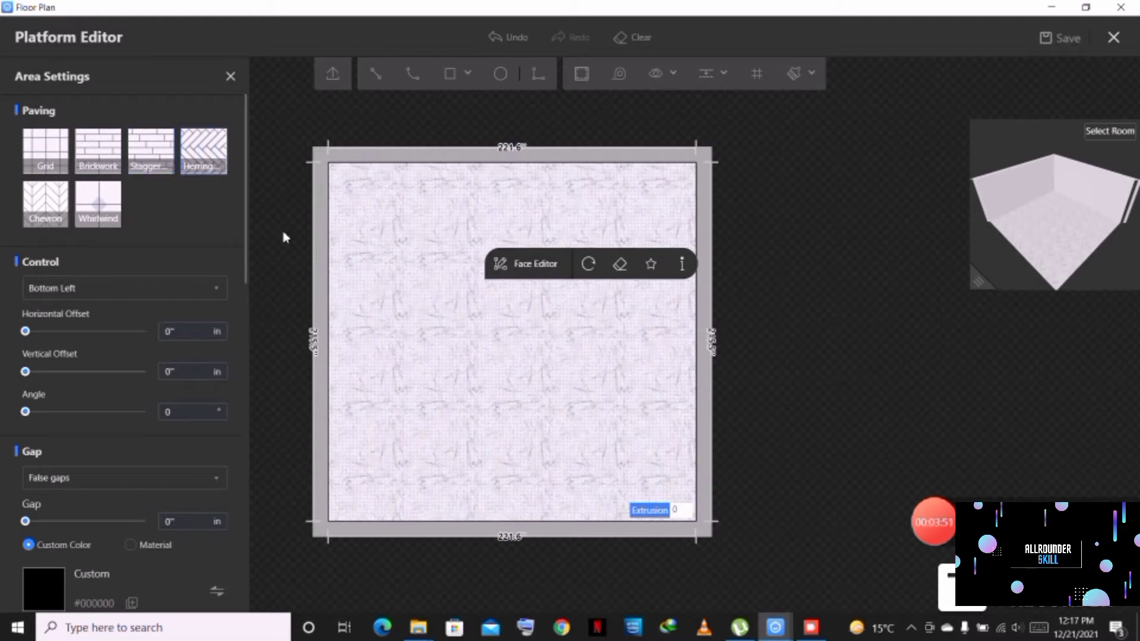
{"action": "scroll", "coordinate": [55, 268], "scroll_direction": "down", "scroll_amount": 1}
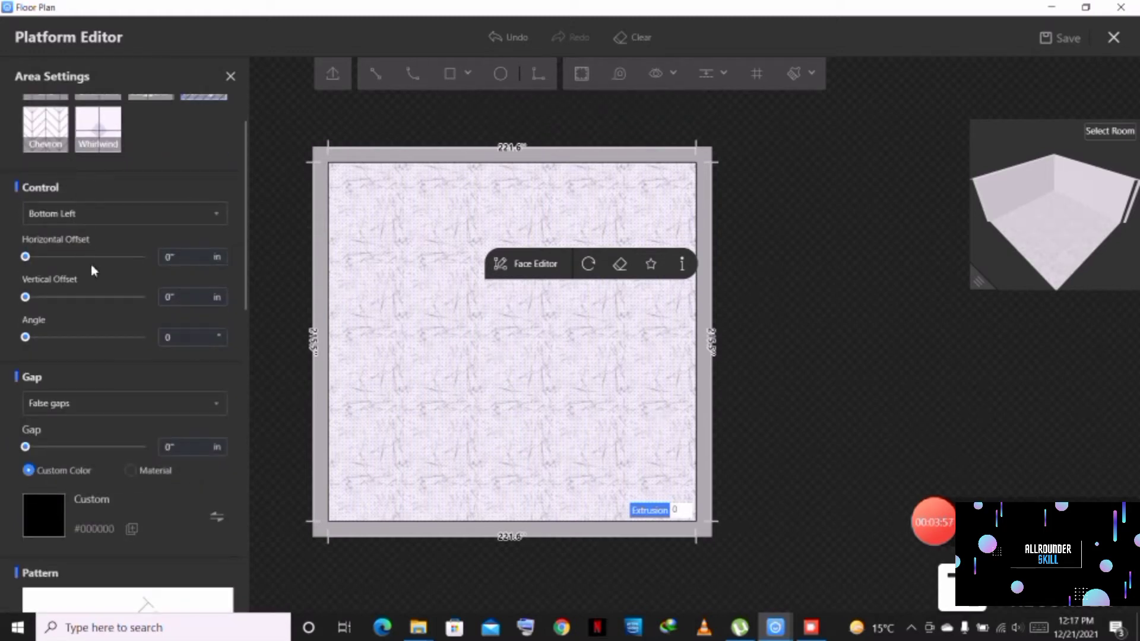
{"action": "left_click_drag", "start_coordinate": [25, 256], "coordinate": [65, 257]}
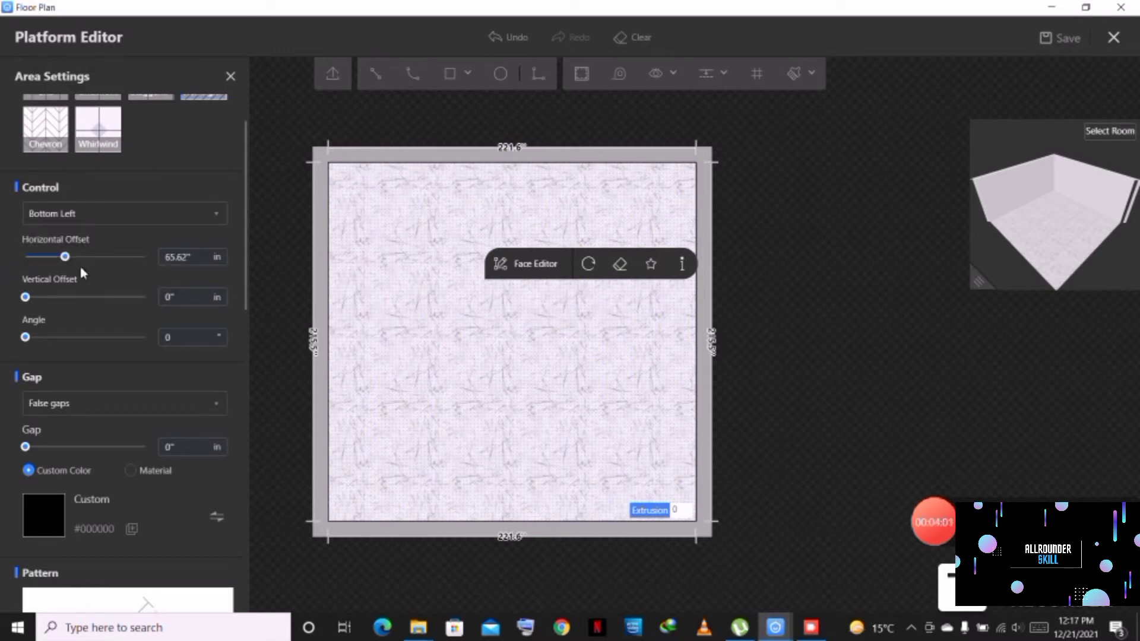
{"action": "left_click_drag", "start_coordinate": [73, 262], "coordinate": [31, 264]}
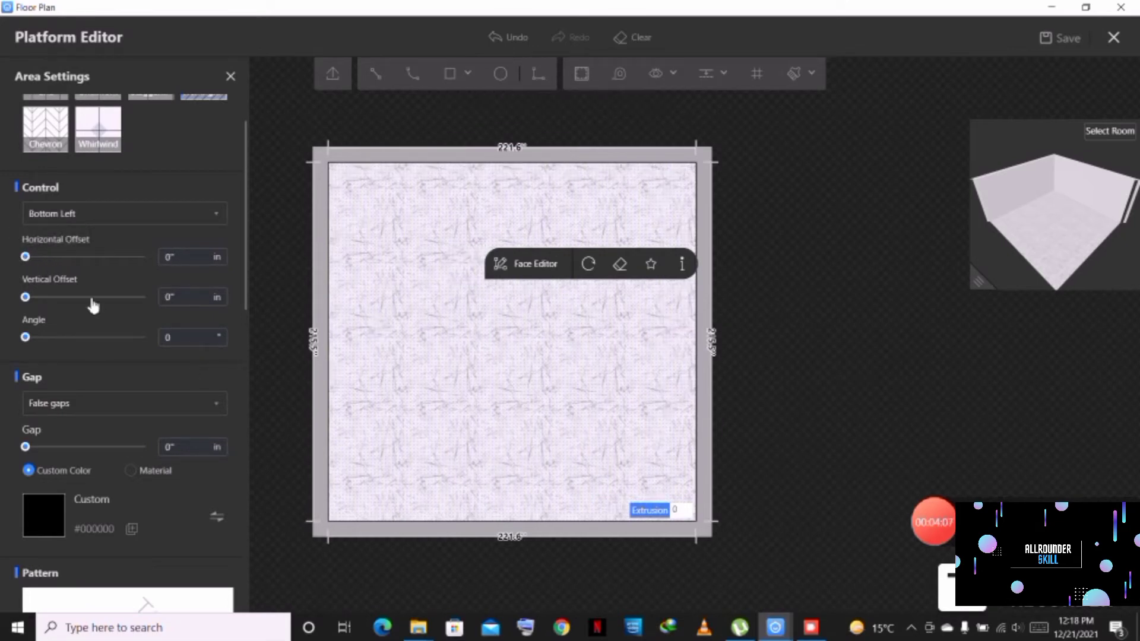
Step: Set the false gap between the floor tiles to 0.08"
{"action": "scroll", "coordinate": [94, 306], "scroll_direction": "down", "scroll_amount": 3}
{"action": "left_click", "coordinate": [27, 298]}
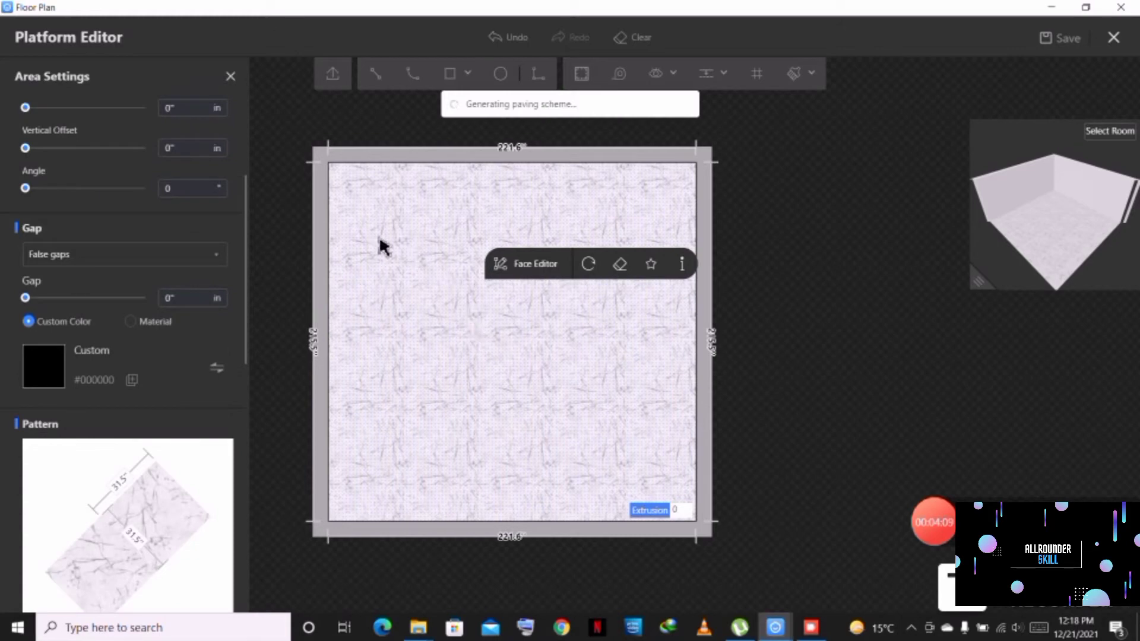
{"action": "left_click_drag", "start_coordinate": [28, 302], "coordinate": [114, 306]}
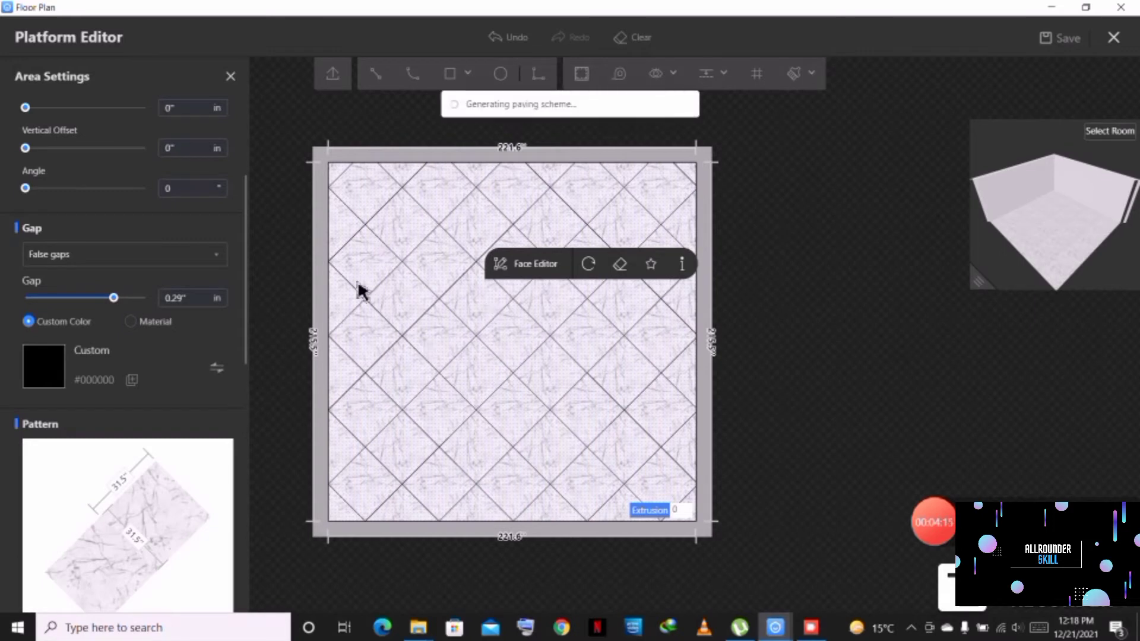
{"action": "left_click_drag", "start_coordinate": [111, 299], "coordinate": [51, 300]}
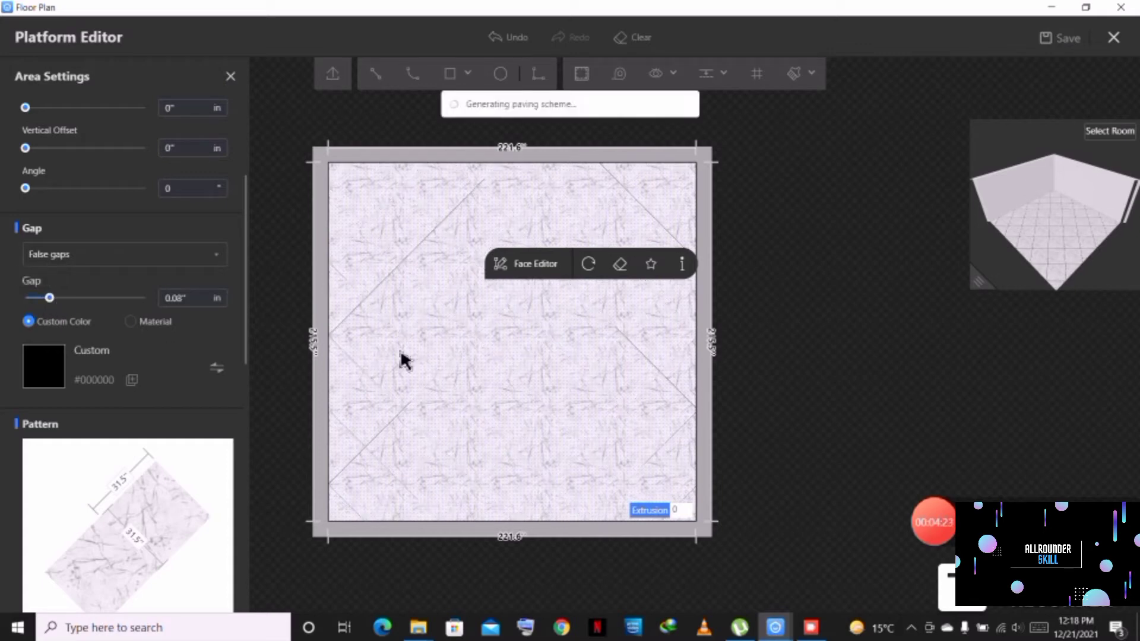
Step: Set the floor tile paving to Grid
{"action": "scroll", "coordinate": [472, 371], "scroll_direction": "up", "scroll_amount": 2}
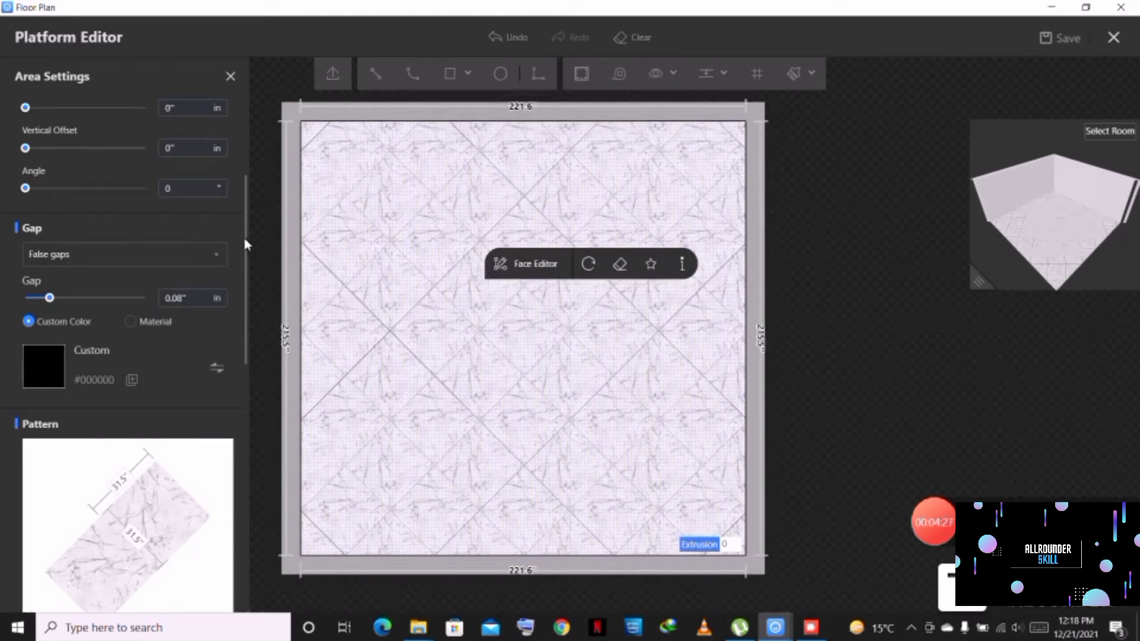
{"action": "left_click_drag", "start_coordinate": [246, 240], "coordinate": [246, 163]}
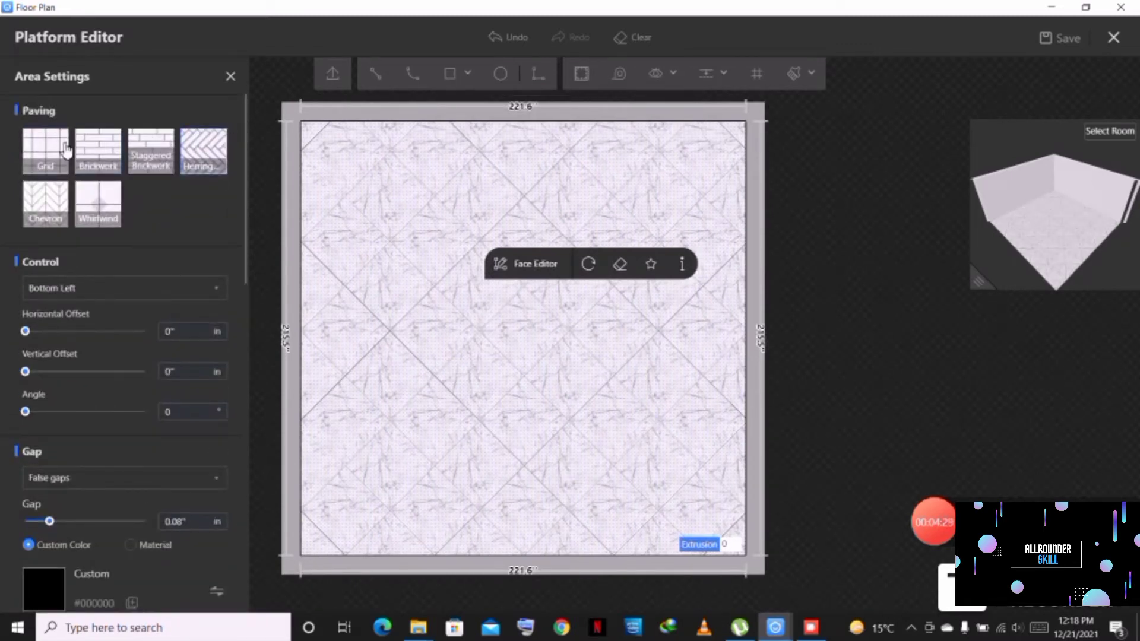
{"action": "left_click", "coordinate": [60, 150]}
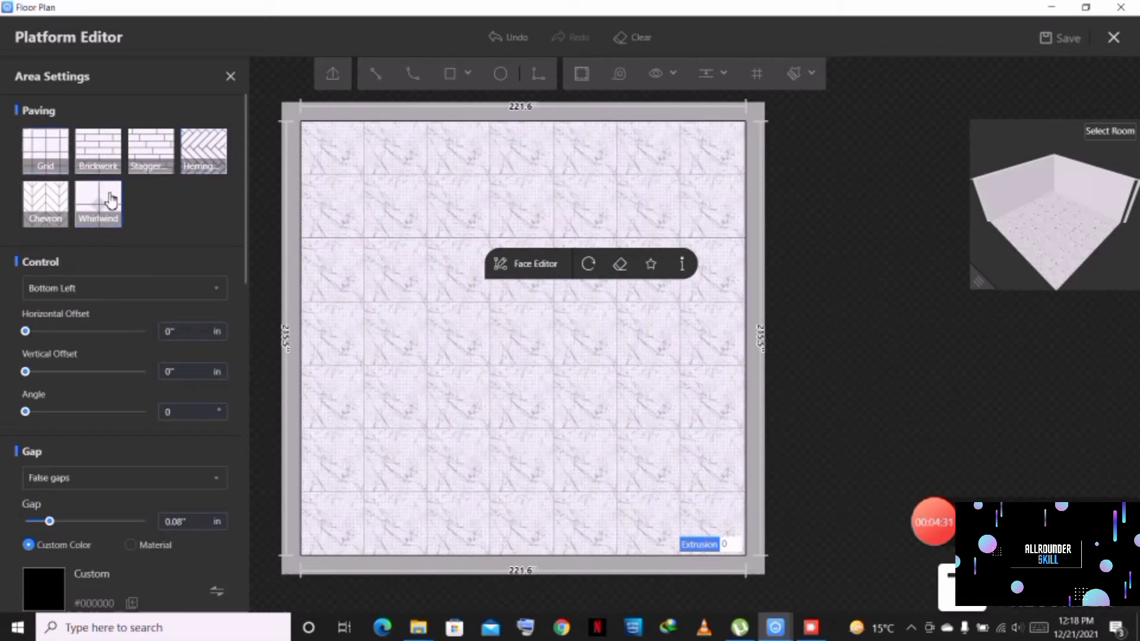
Step: Set the floor tile's pattern size to 36" by 36"
{"action": "scroll", "coordinate": [137, 285], "scroll_direction": "down", "scroll_amount": 7}
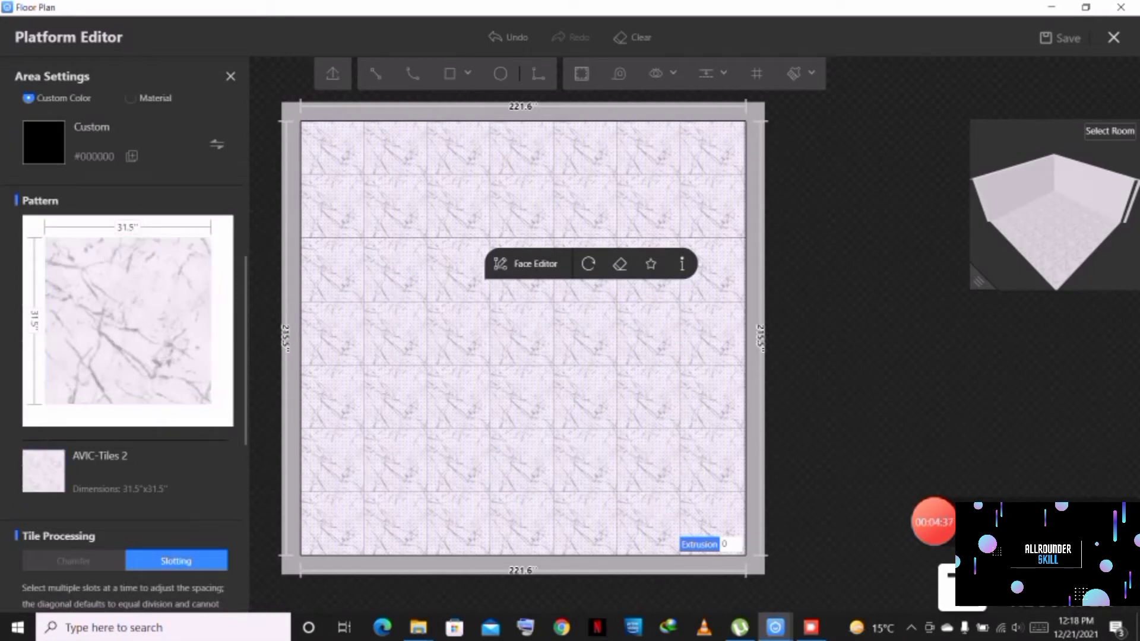
{"action": "left_click", "coordinate": [127, 228]}
{"action": "left_click", "coordinate": [34, 321]}
{"action": "type", "text": "36"}
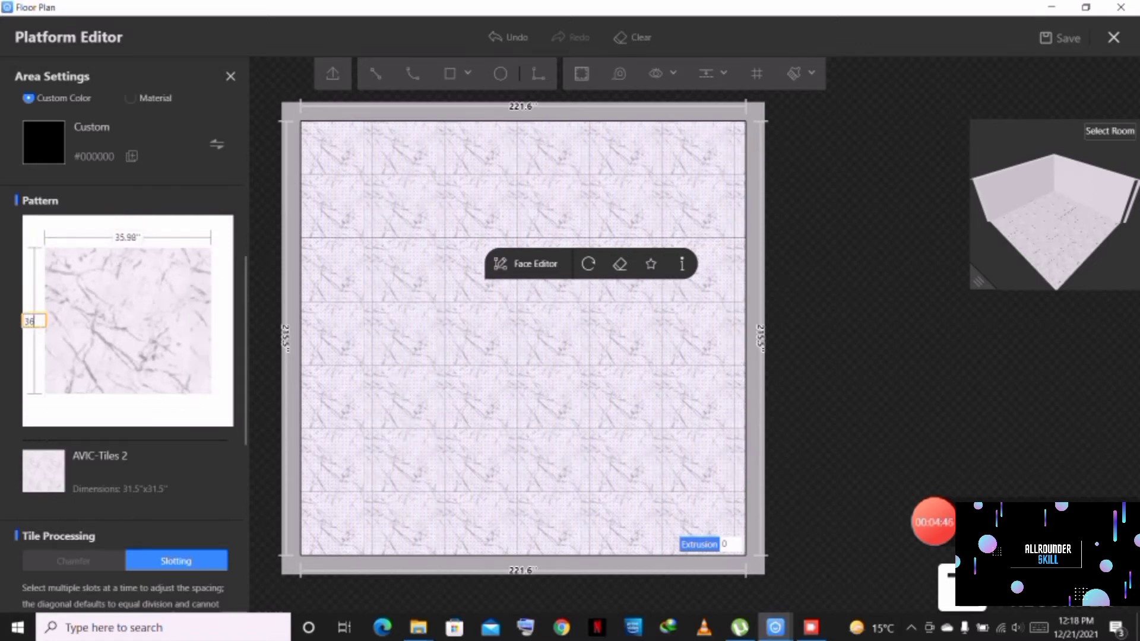
{"action": "key", "text": "Return"}
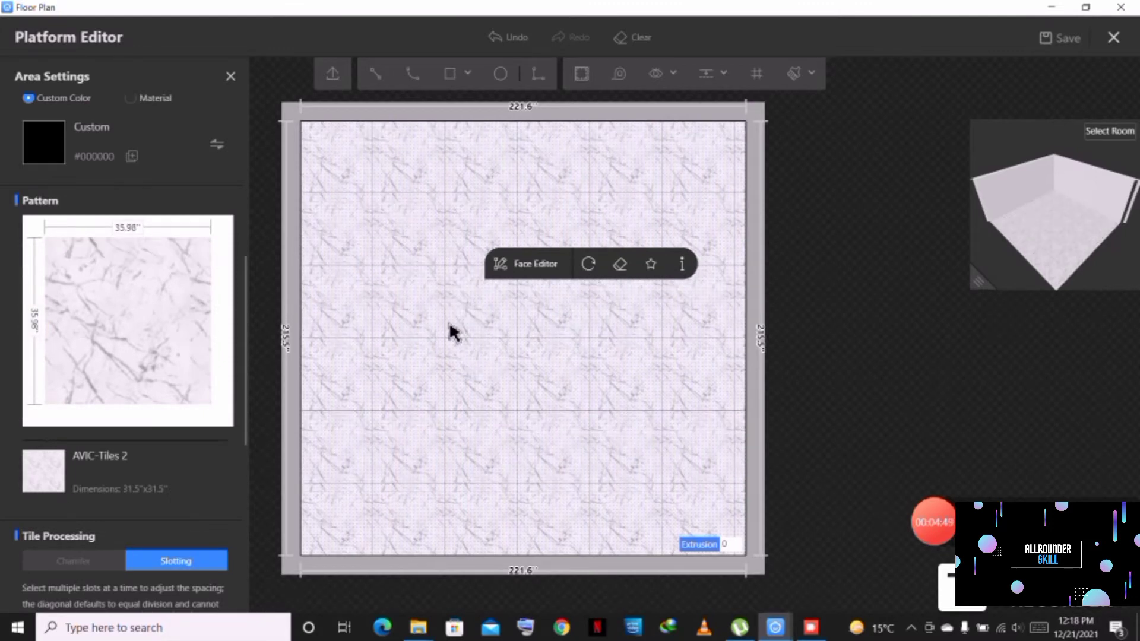
Step: Try three vertical slots on the floor tile and return the vertical slot count to 0
{"action": "scroll", "coordinate": [52, 287], "scroll_direction": "down", "scroll_amount": 6}
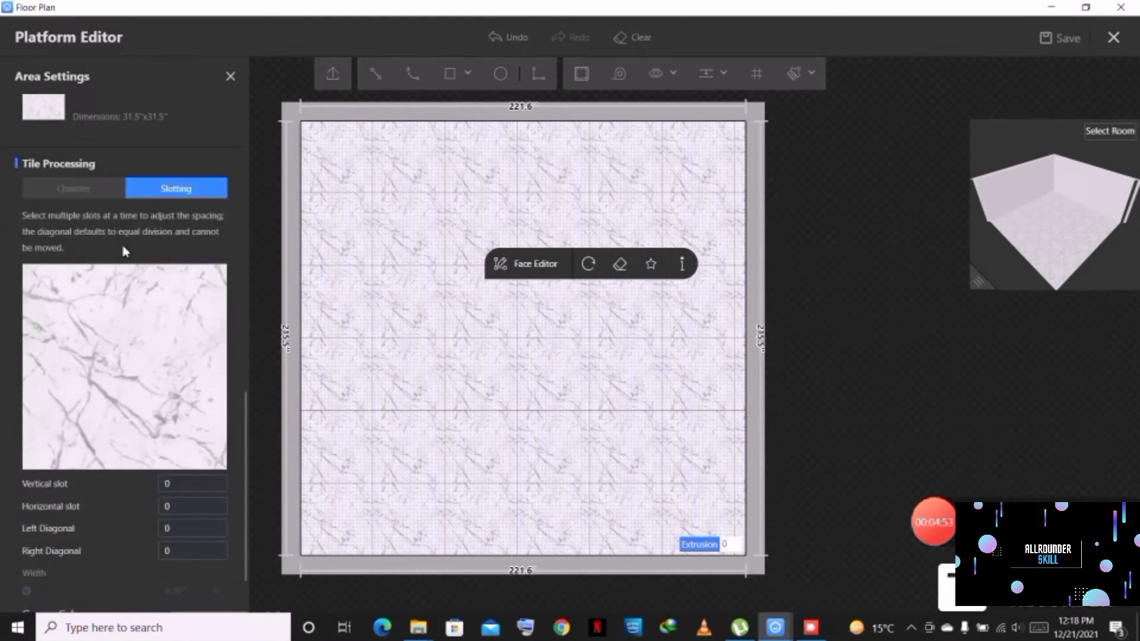
{"action": "scroll", "coordinate": [125, 252], "scroll_direction": "down", "scroll_amount": 2}
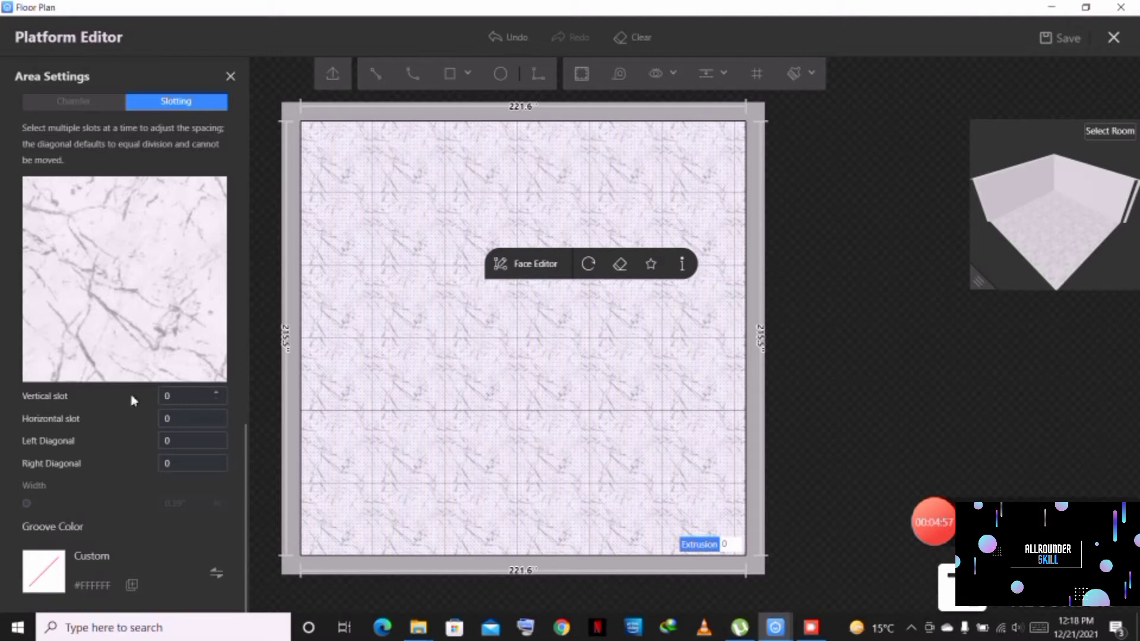
{"action": "left_click", "coordinate": [218, 392]}
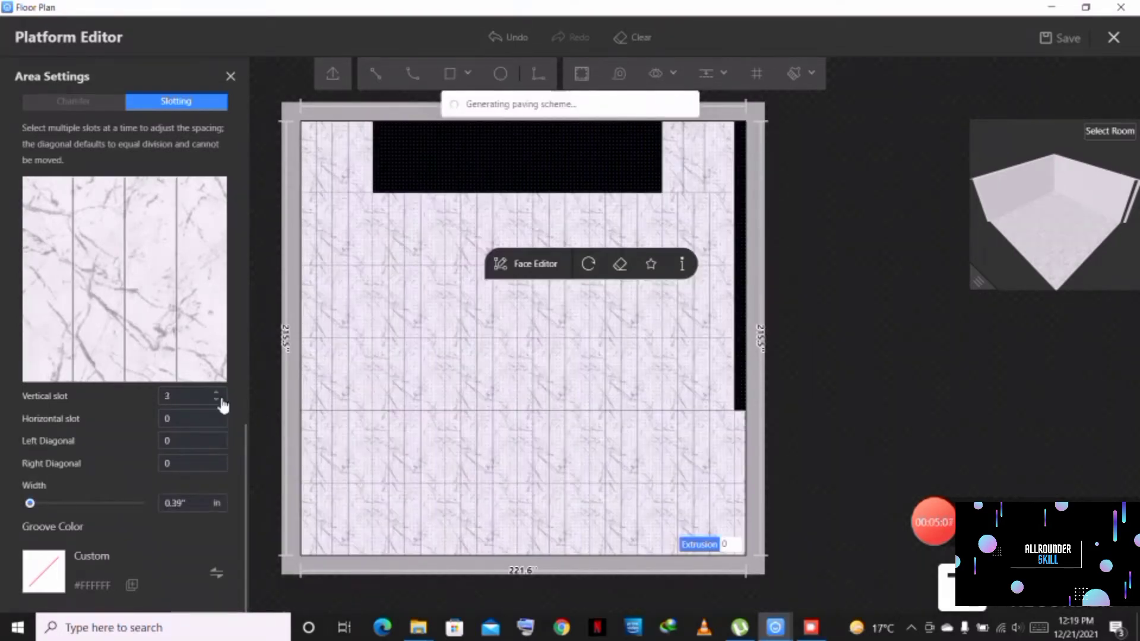
{"action": "left_click", "coordinate": [219, 400]}
{"action": "left_click", "coordinate": [218, 400]}
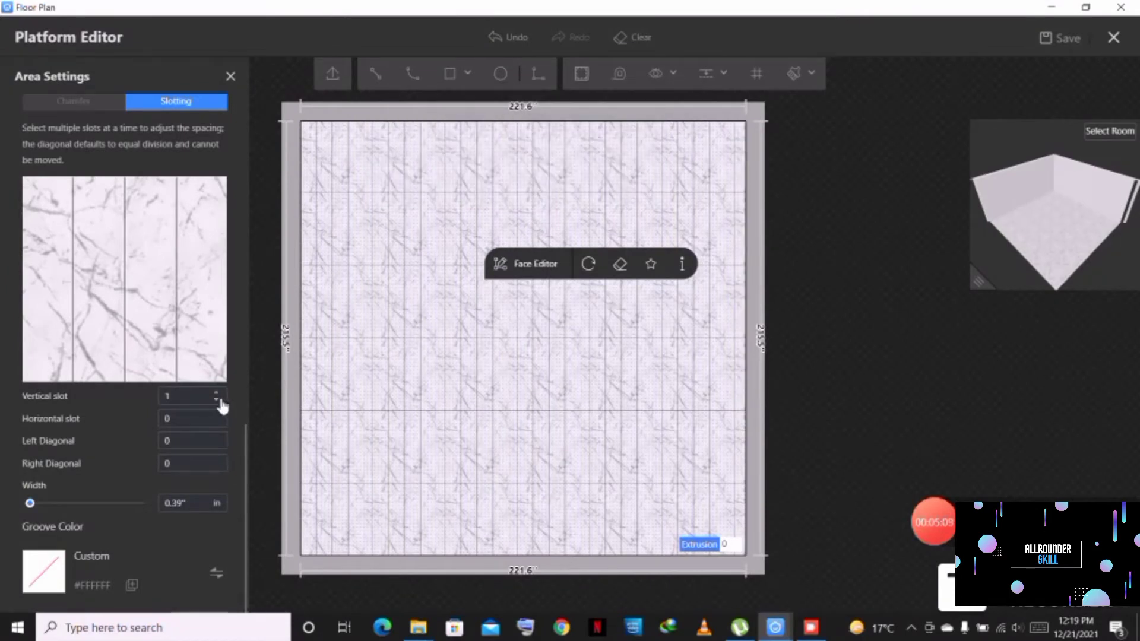
{"action": "left_click", "coordinate": [218, 400]}
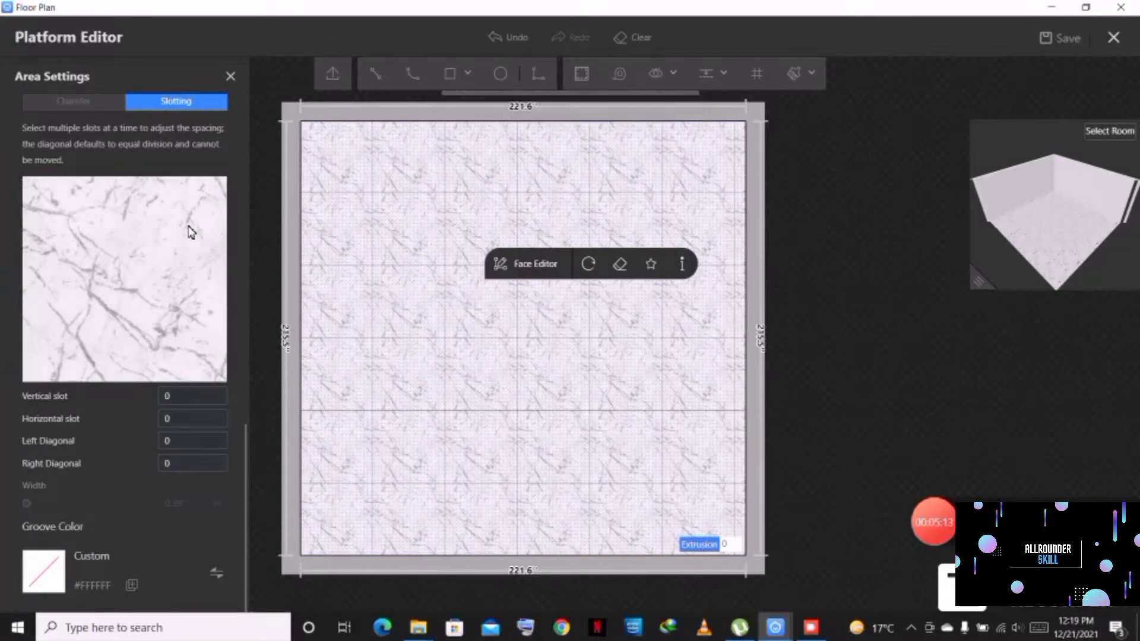
Step: Open the tiled floor in the Face Editor
{"action": "scroll", "coordinate": [194, 226], "scroll_direction": "up", "scroll_amount": 10}
{"action": "scroll", "coordinate": [236, 269], "scroll_direction": "up", "scroll_amount": 3}
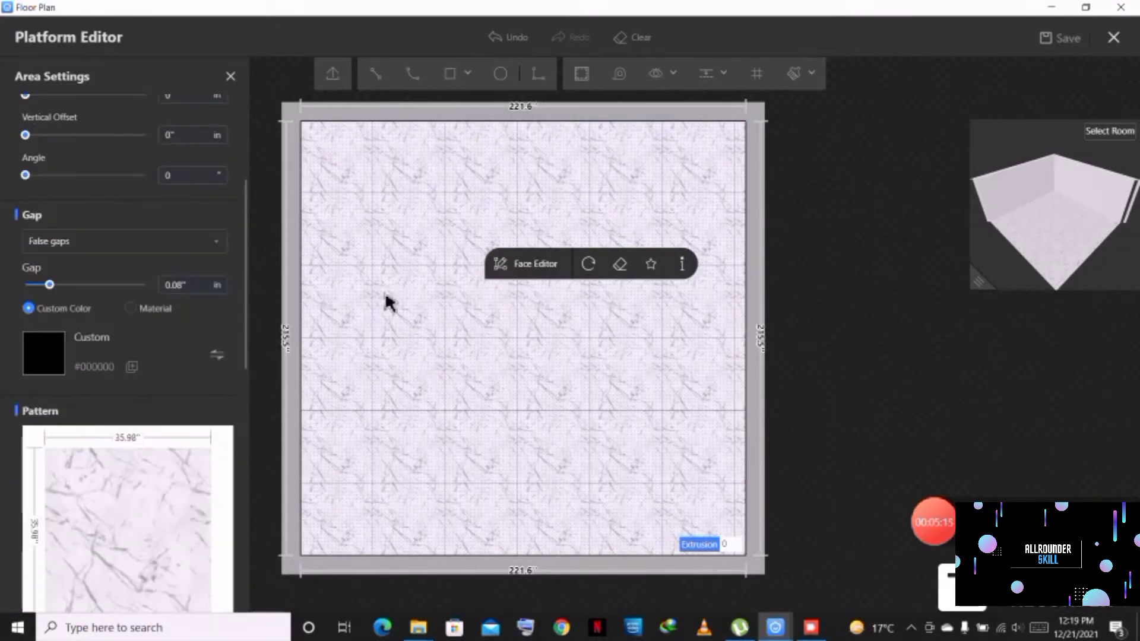
{"action": "left_click", "coordinate": [534, 265]}
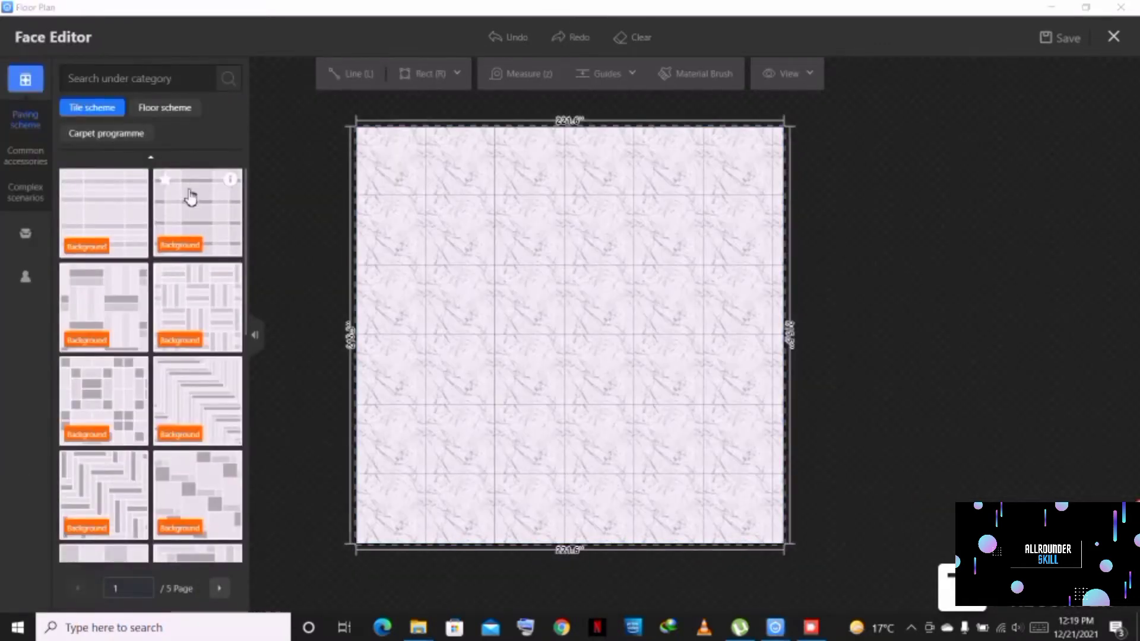
Step: Try a ready-made tile paving scheme on the floor and undo it
{"action": "mouse_move", "coordinate": [120, 187]}
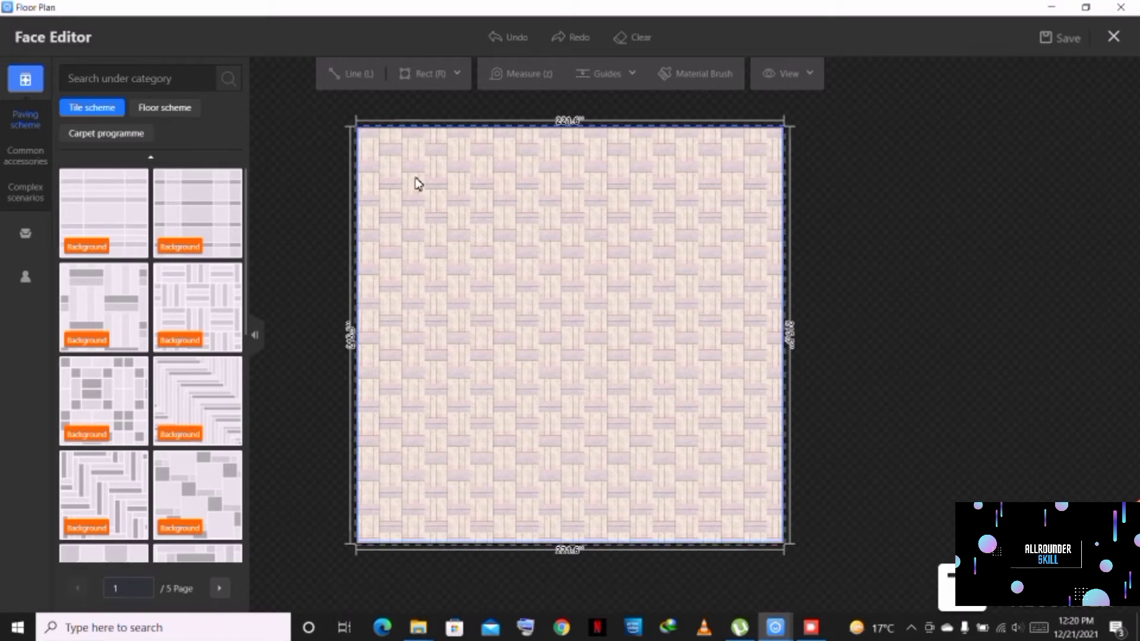
{"action": "left_click", "coordinate": [510, 41]}
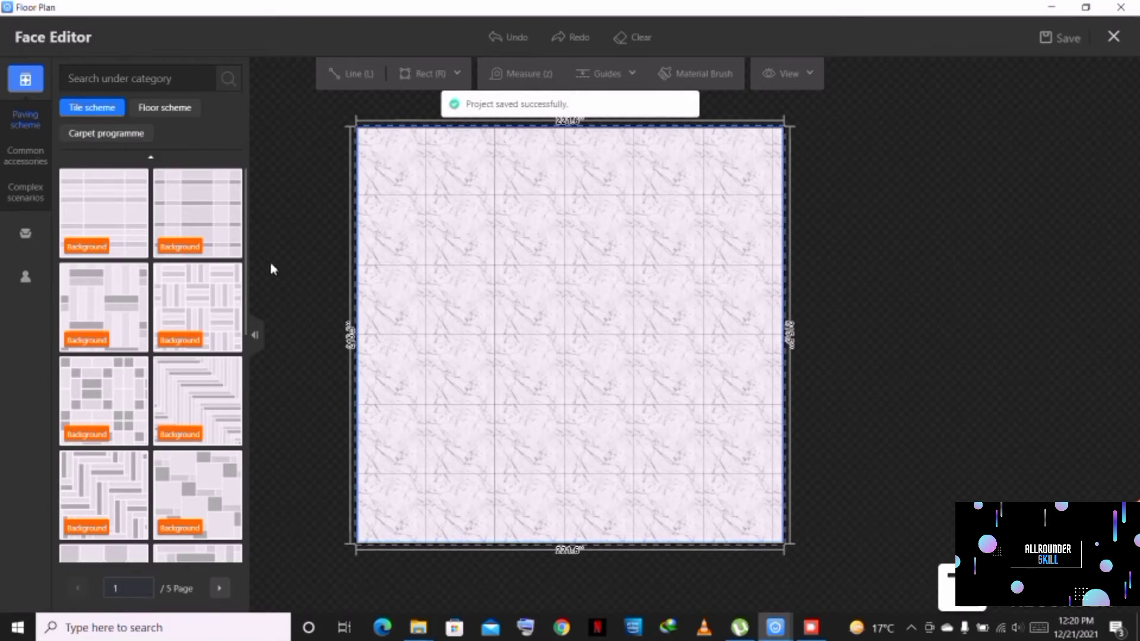
Step: Frame the floor with the square-cornered Border Tile from the common accessories, and save and exit the face design
{"action": "mouse_move", "coordinate": [34, 152]}
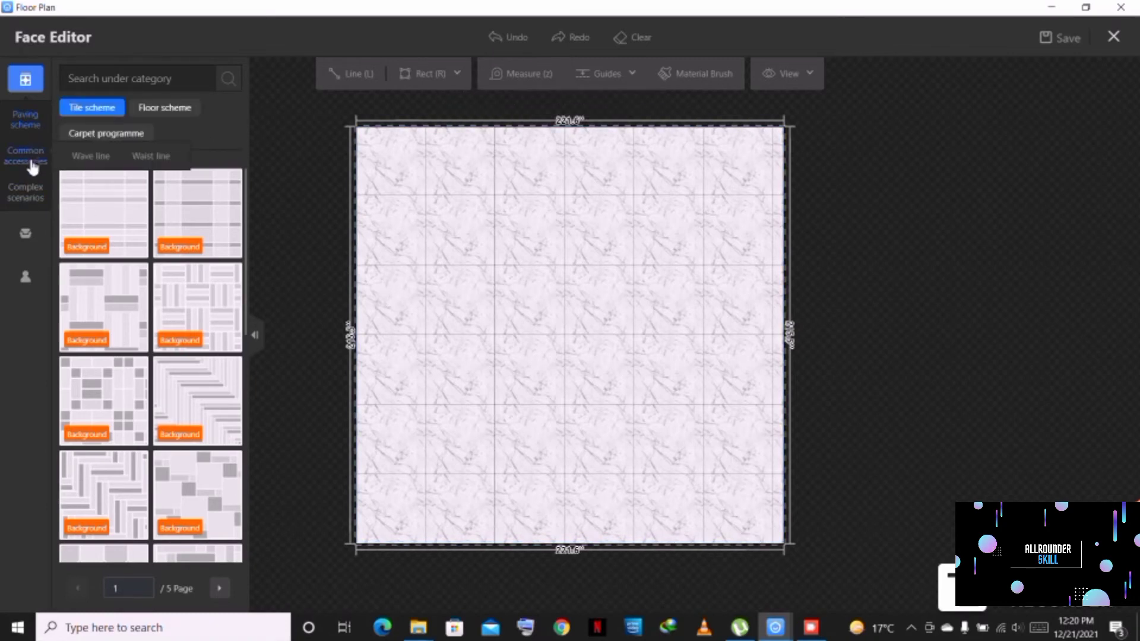
{"action": "left_click", "coordinate": [30, 160]}
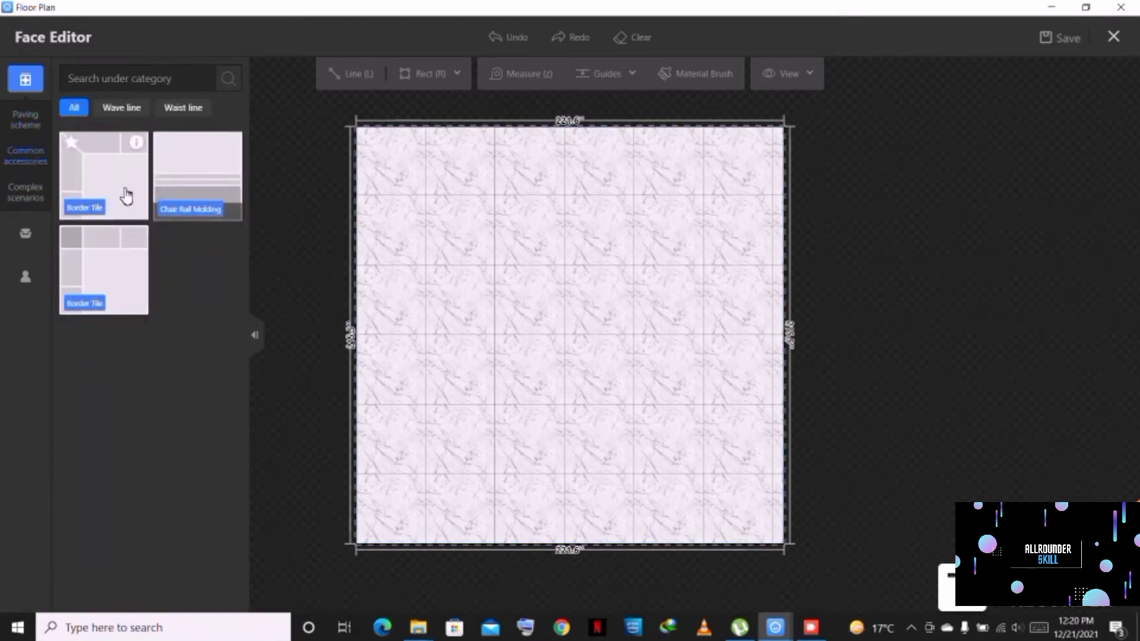
{"action": "left_click", "coordinate": [90, 188]}
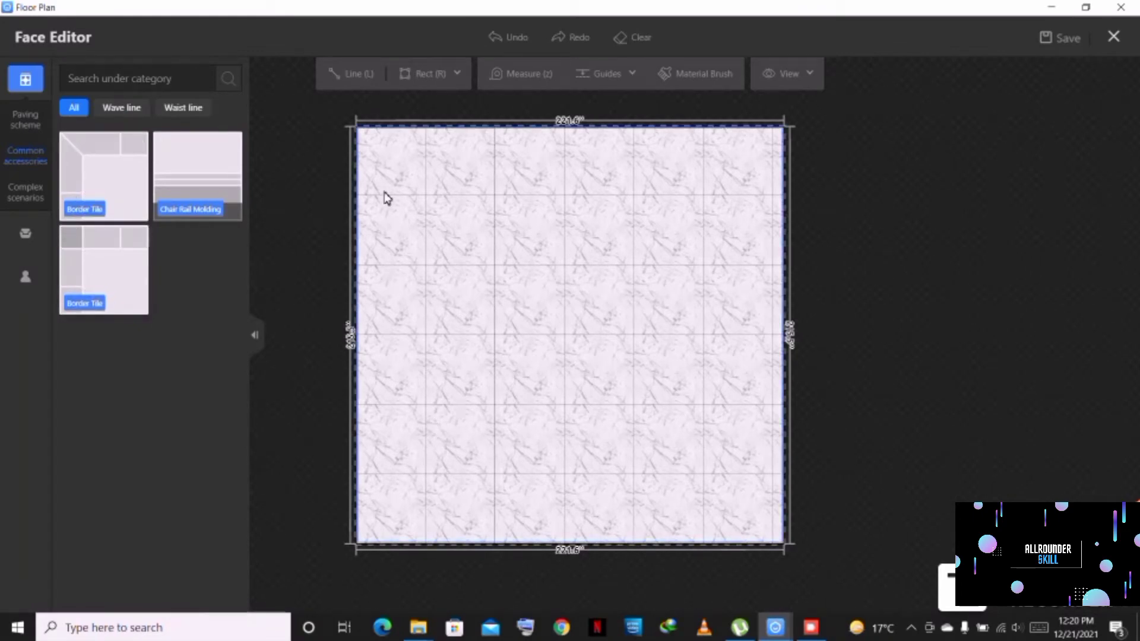
{"action": "left_click", "coordinate": [107, 263]}
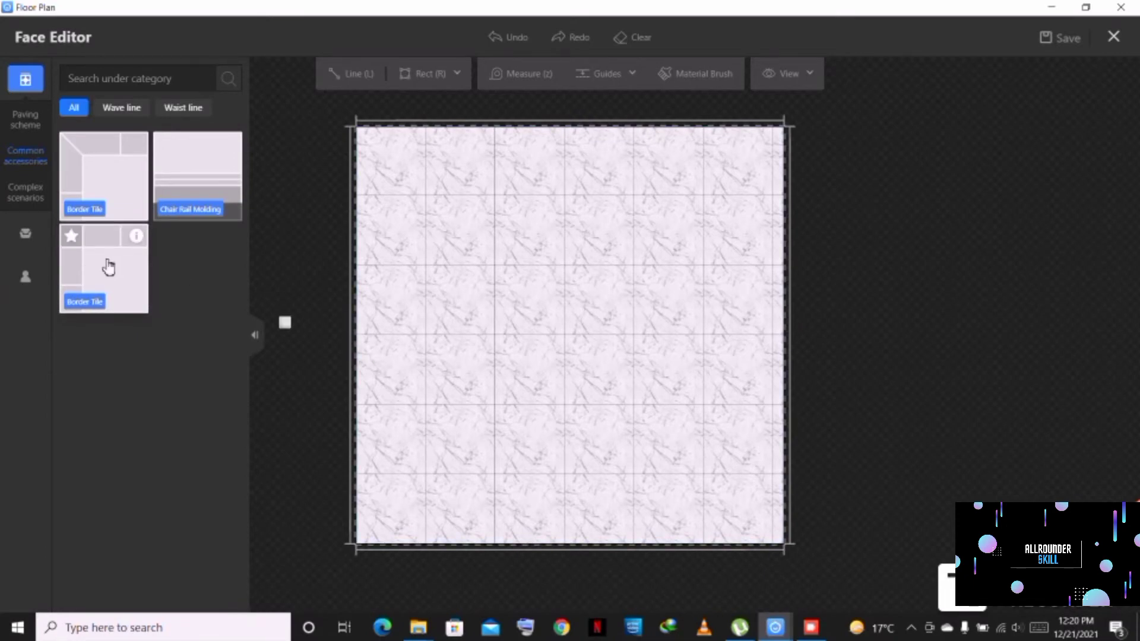
{"action": "left_click", "coordinate": [365, 306]}
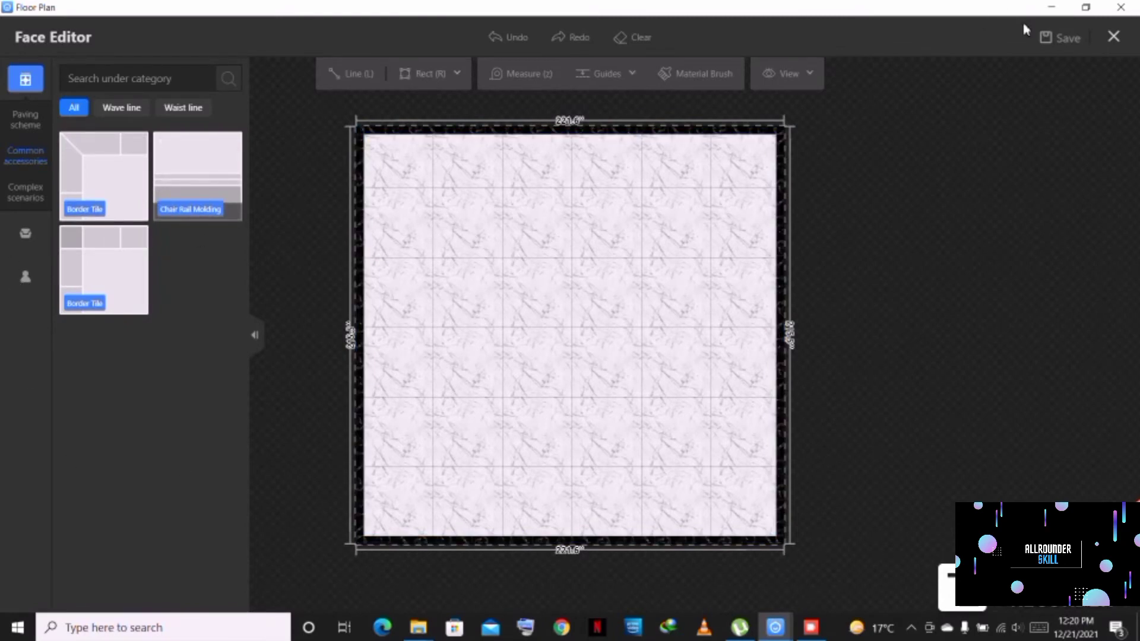
{"action": "left_click", "coordinate": [1060, 40]}
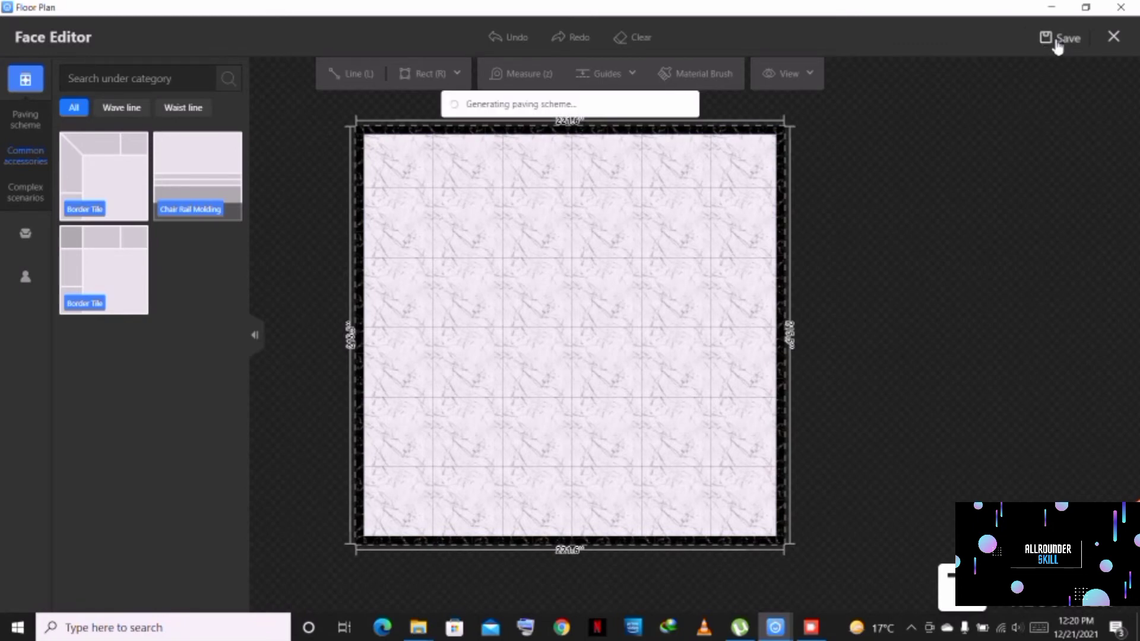
{"action": "left_click", "coordinate": [1114, 37]}
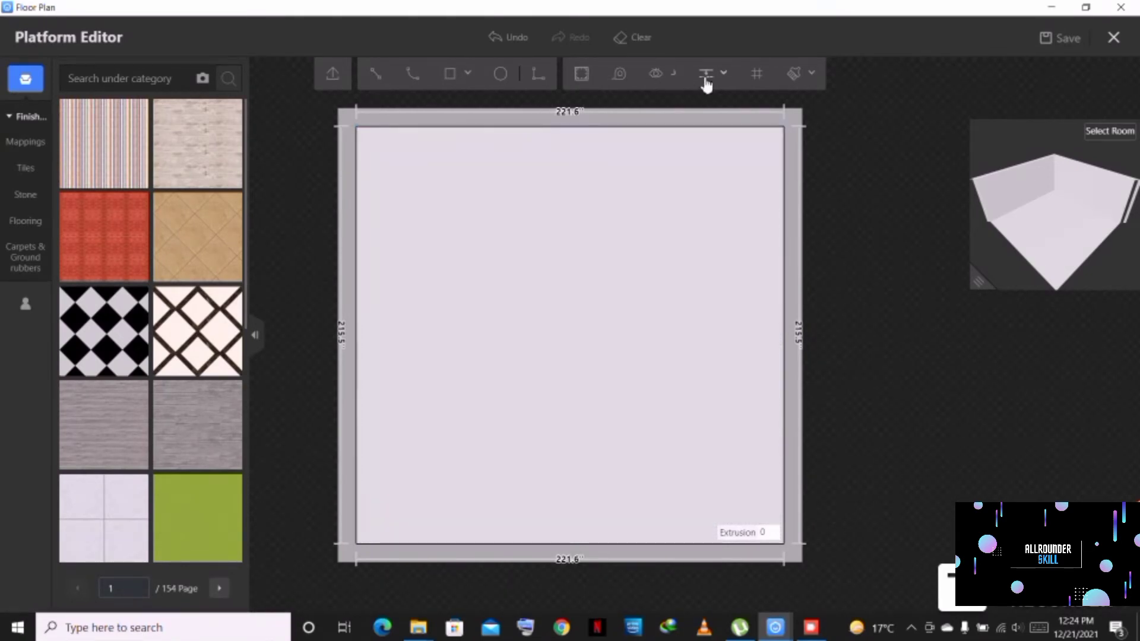
Step: Add guides along all four edges of the room's floor in the Platform Editor
{"action": "left_click", "coordinate": [724, 76]}
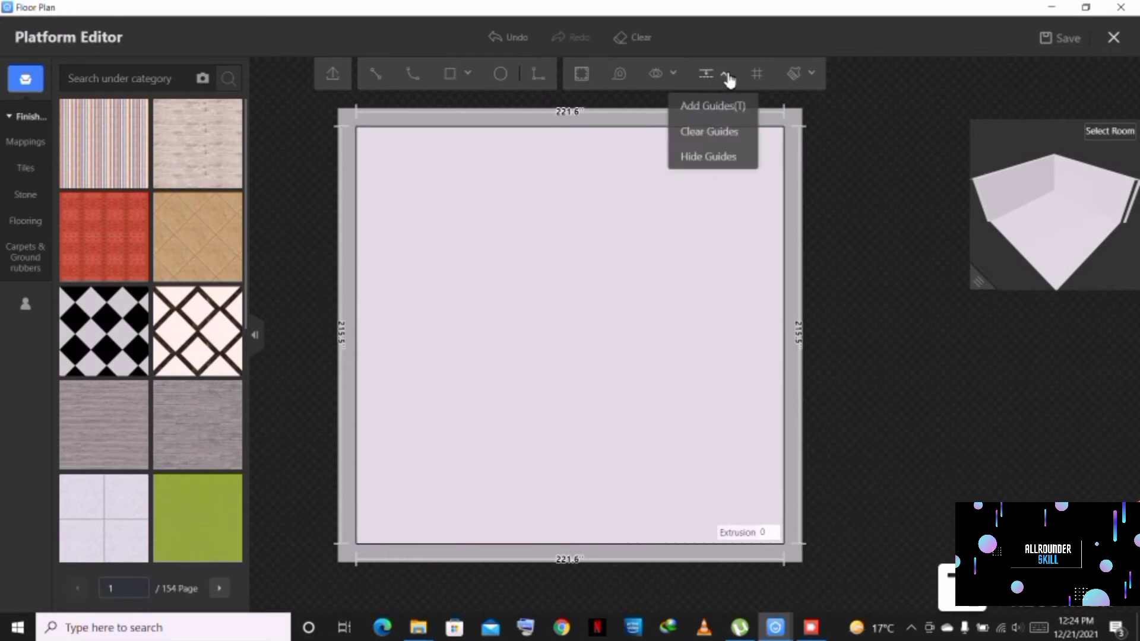
{"action": "left_click", "coordinate": [718, 107]}
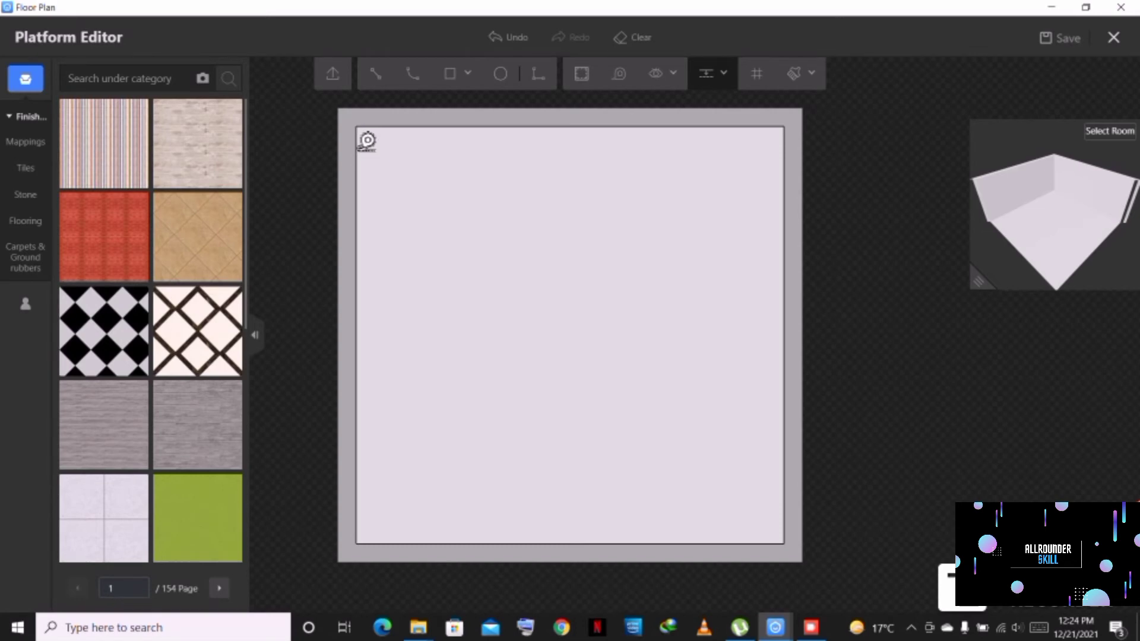
{"action": "left_click", "coordinate": [358, 131]}
{"action": "left_click", "coordinate": [366, 117]}
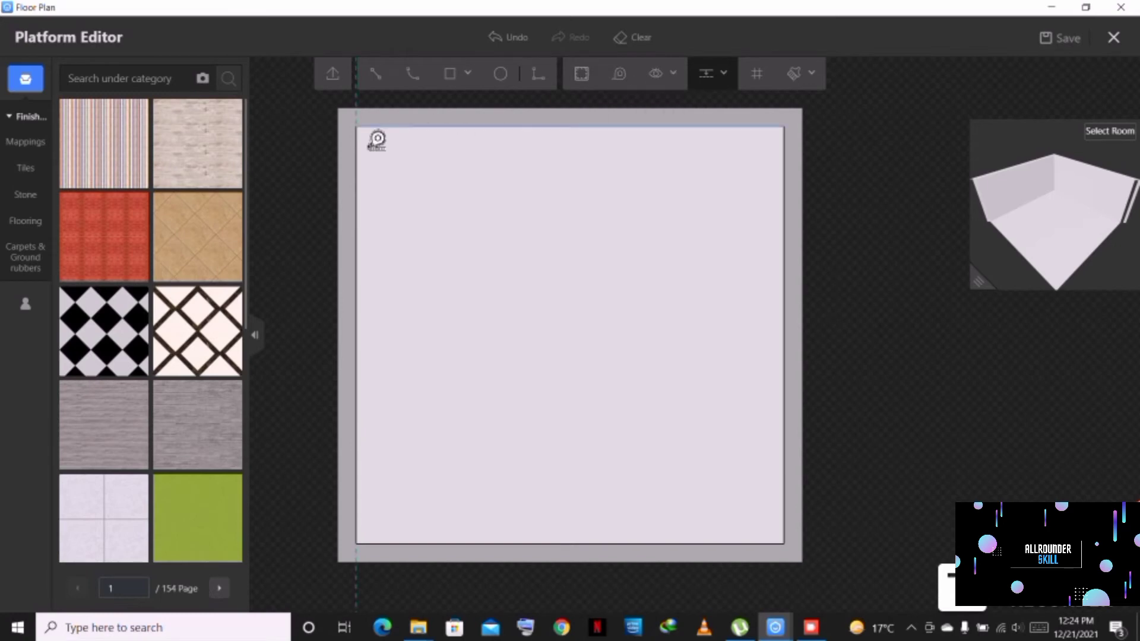
{"action": "left_click", "coordinate": [359, 132]}
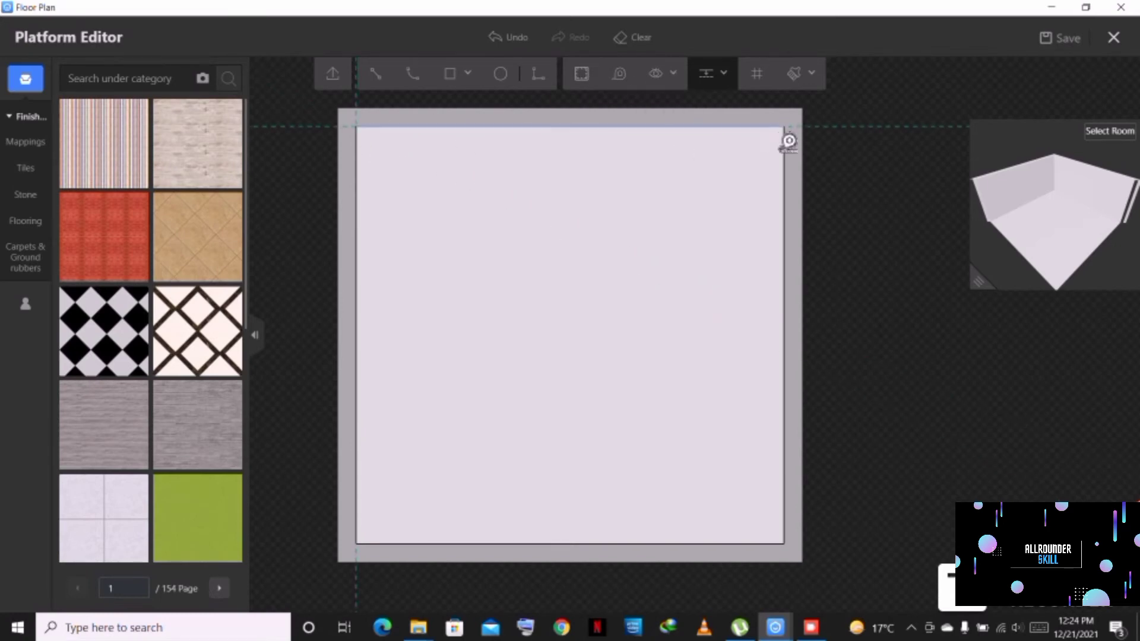
{"action": "left_click", "coordinate": [789, 141]}
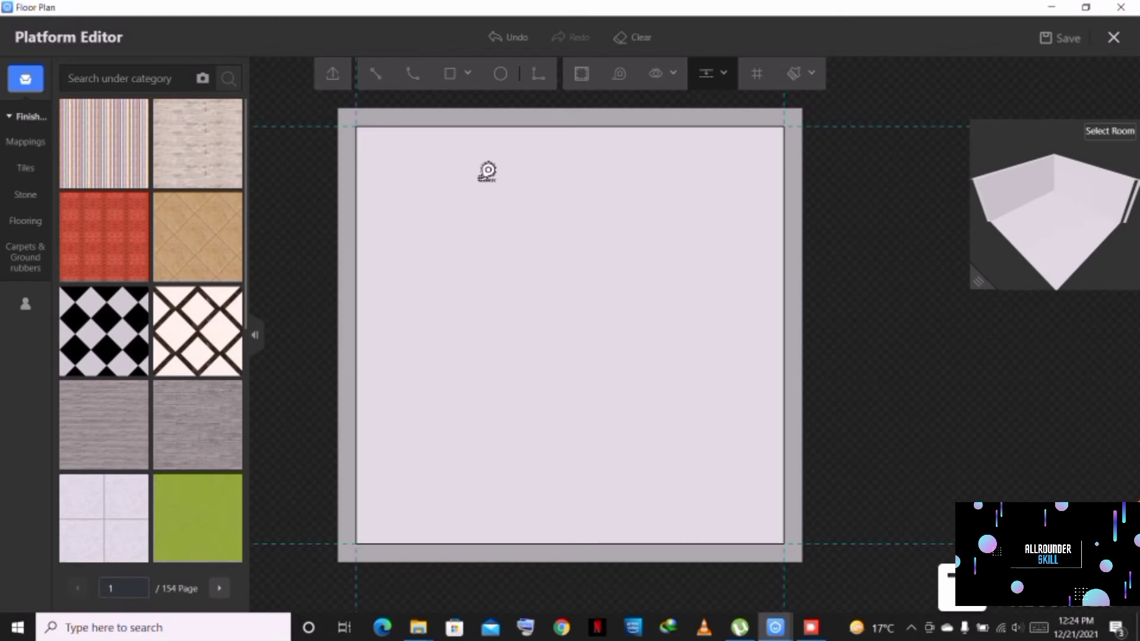
Step: Draw a rectangle of about 221.6" by 215.5" over the whole floor, between opposite guide corners
{"action": "left_click", "coordinate": [585, 82]}
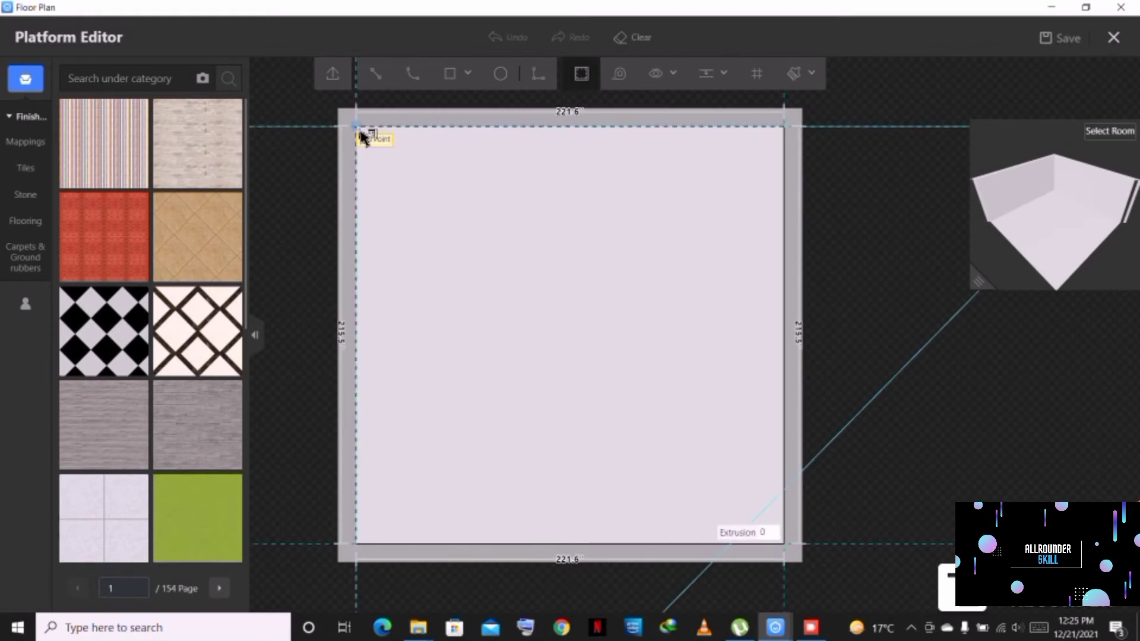
{"action": "left_click", "coordinate": [466, 74]}
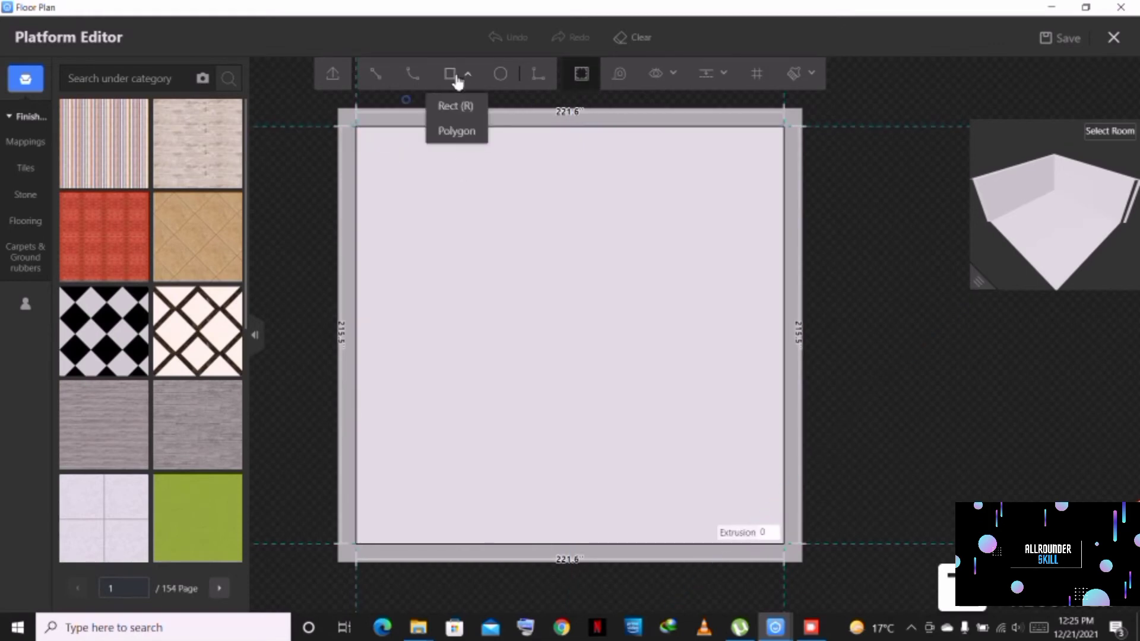
{"action": "left_click", "coordinate": [456, 107]}
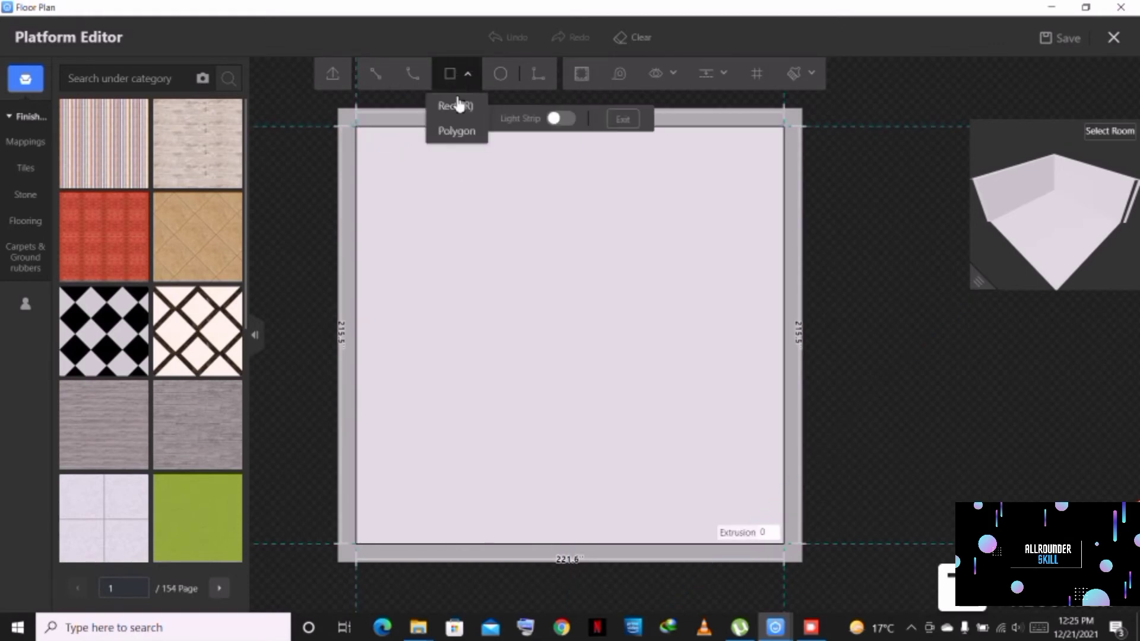
{"action": "left_click", "coordinate": [369, 138]}
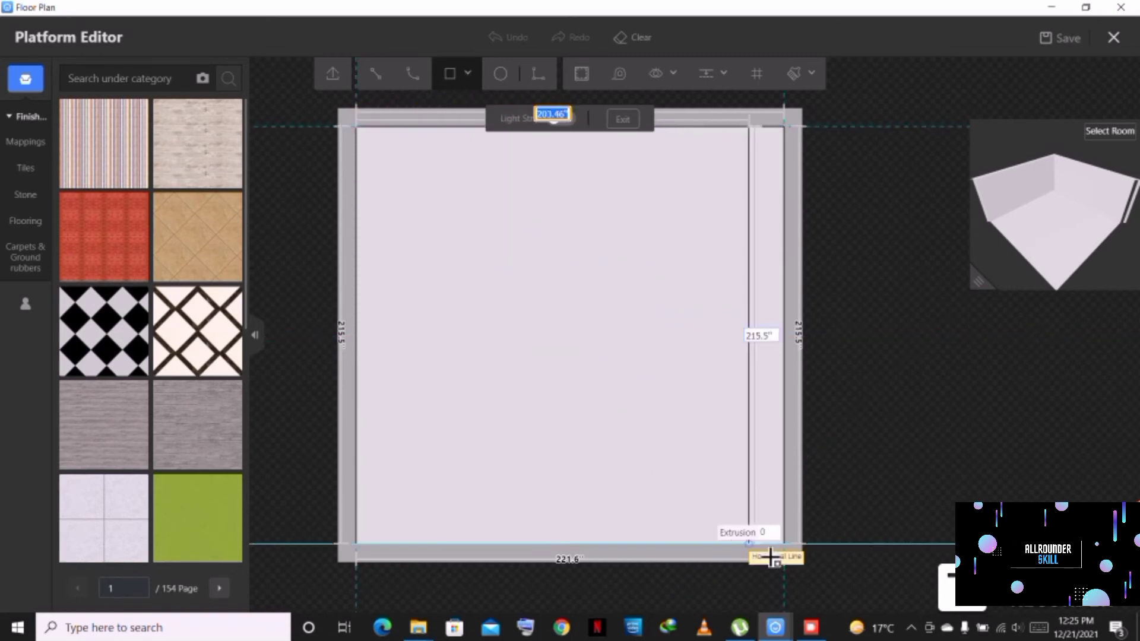
{"action": "left_click", "coordinate": [800, 556]}
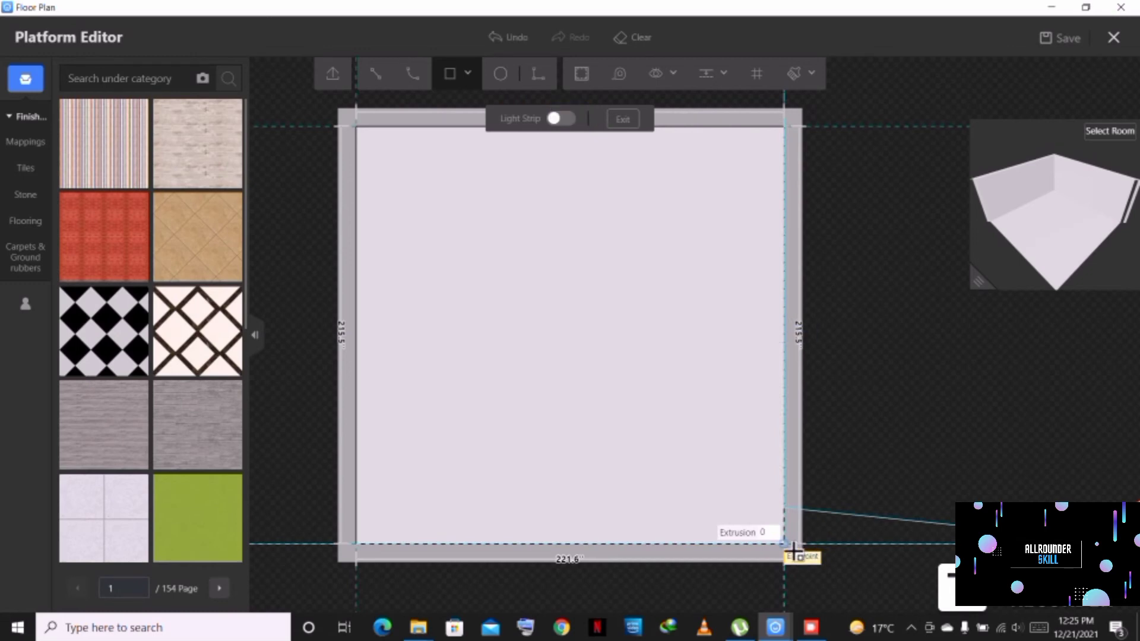
Step: Offset the floor's outer rectangle inward by 8"
{"action": "left_click", "coordinate": [590, 83]}
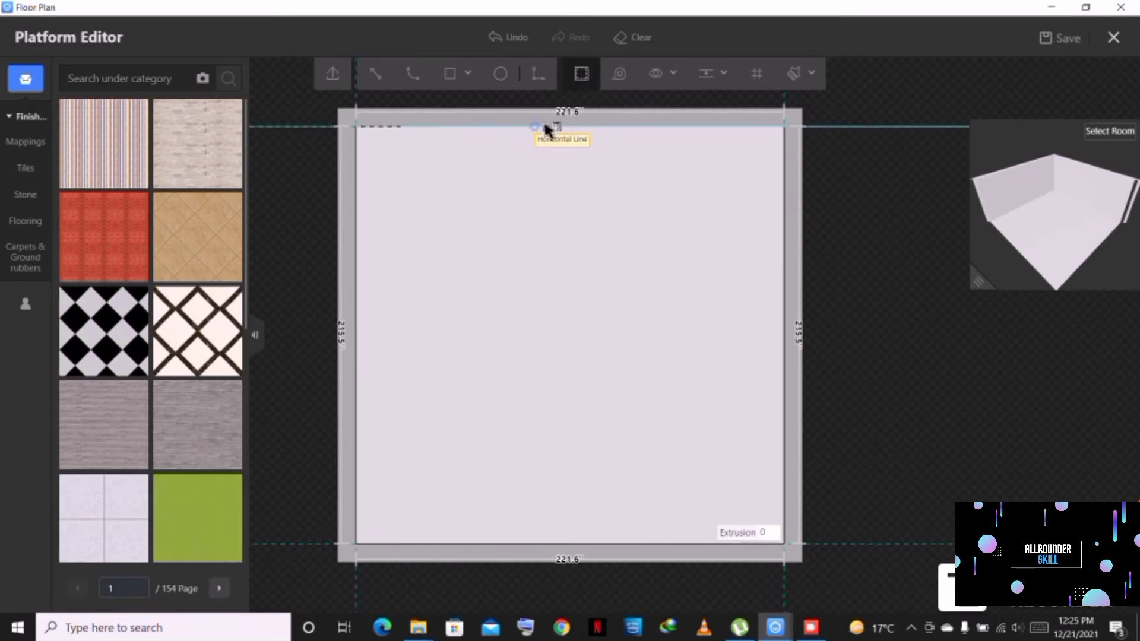
{"action": "left_click", "coordinate": [380, 156]}
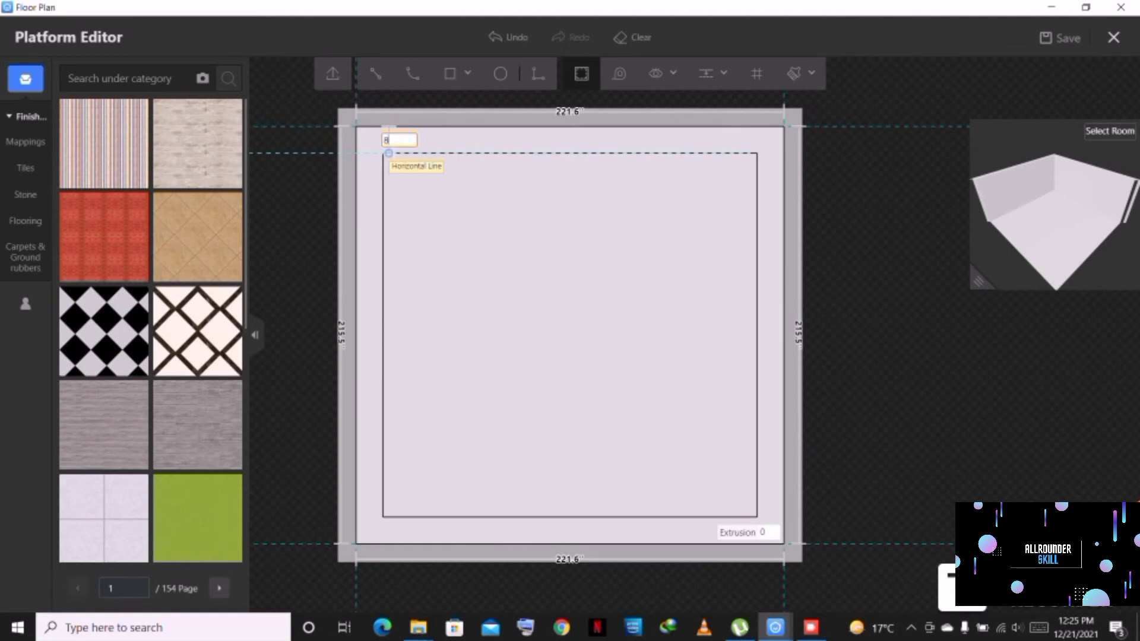
{"action": "key", "text": "Return"}
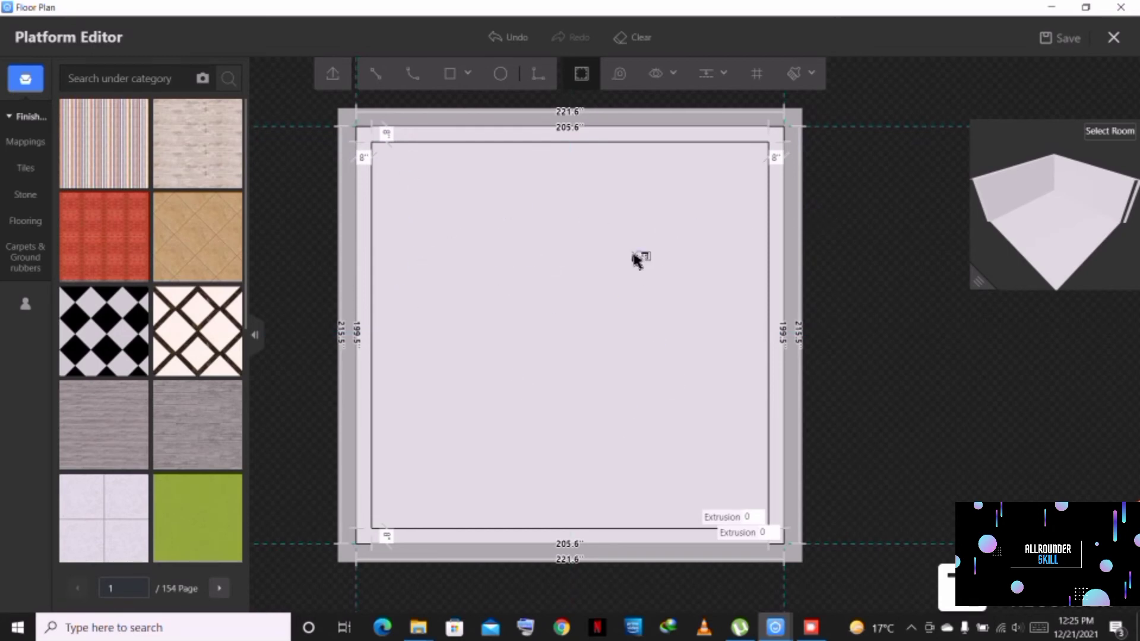
Step: Offset the inner rectangle a further 48" inward and save the project
{"action": "left_click", "coordinate": [582, 78]}
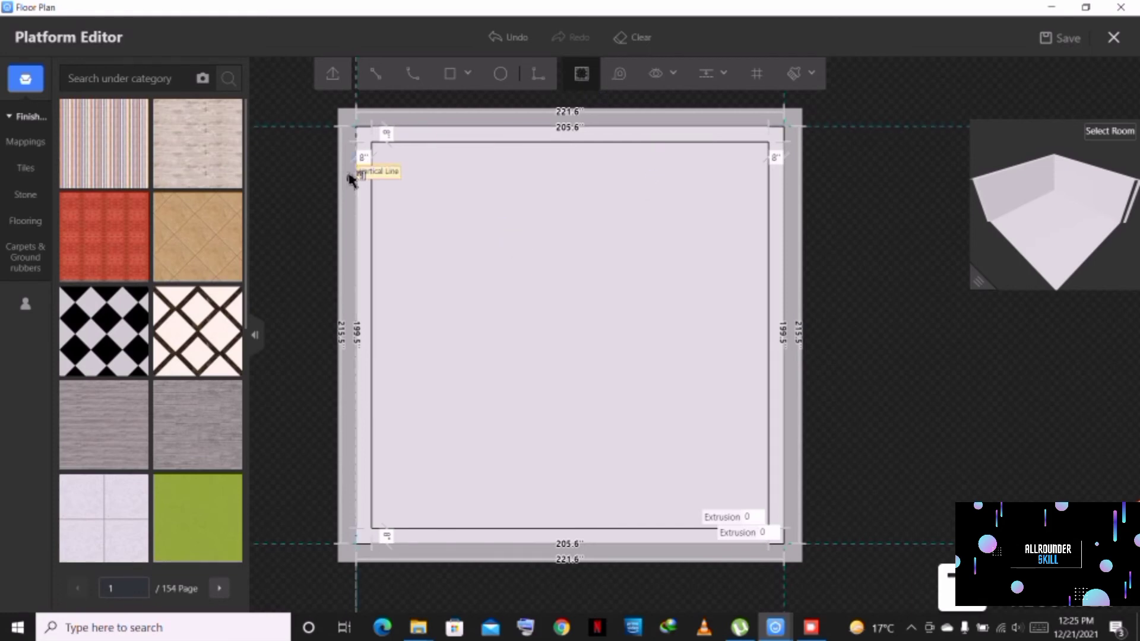
{"action": "left_click", "coordinate": [380, 156]}
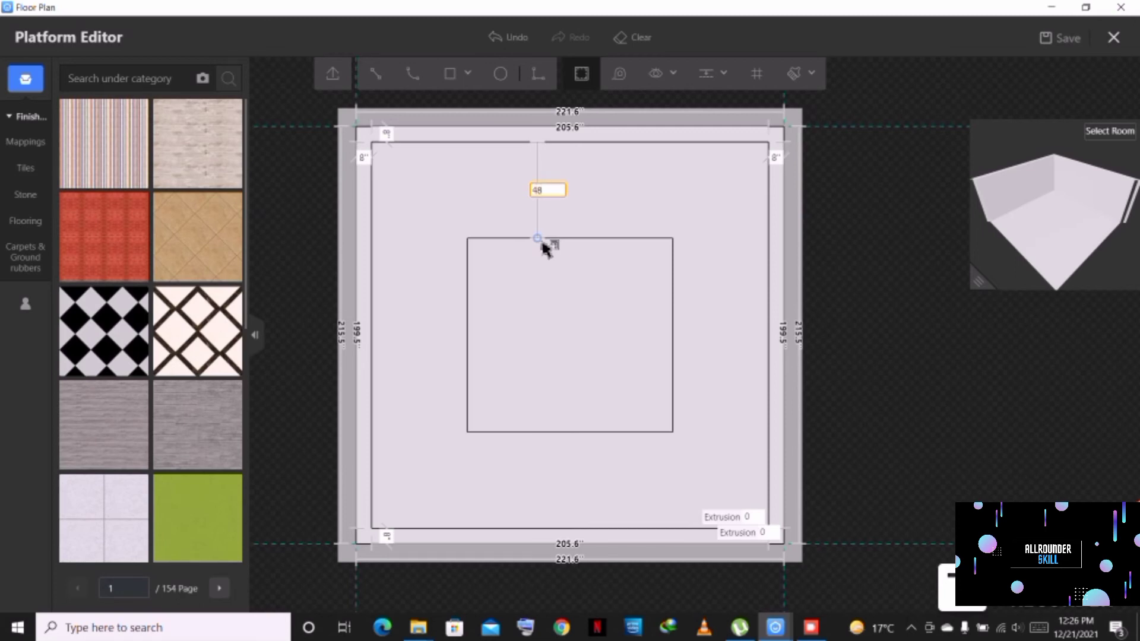
{"action": "key", "text": "Return"}
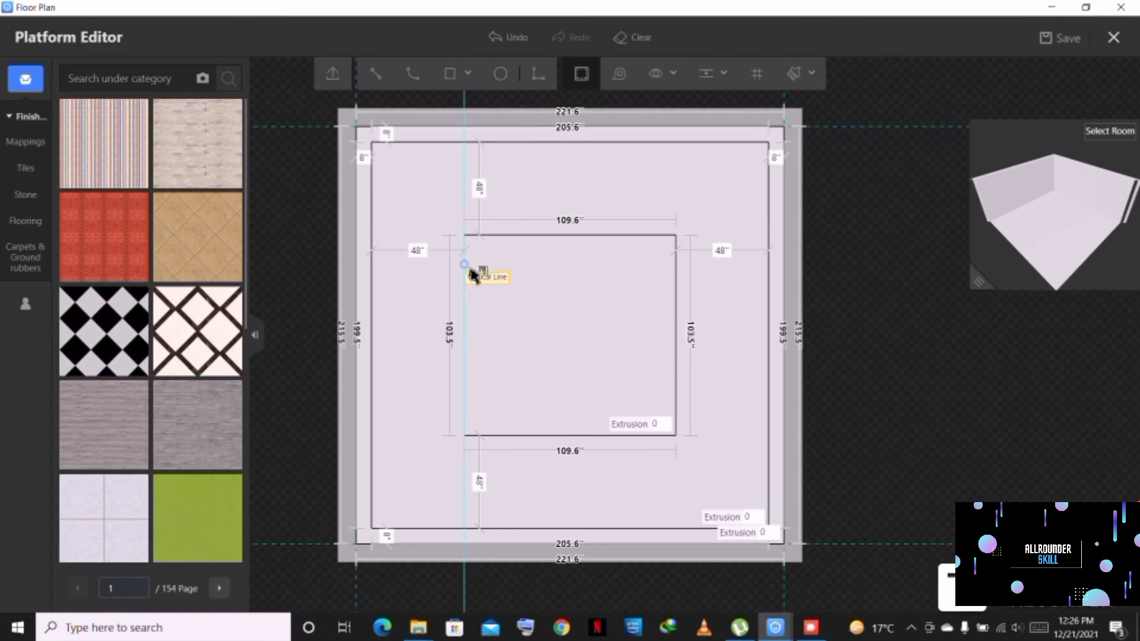
{"action": "key", "text": "ctrl+s"}
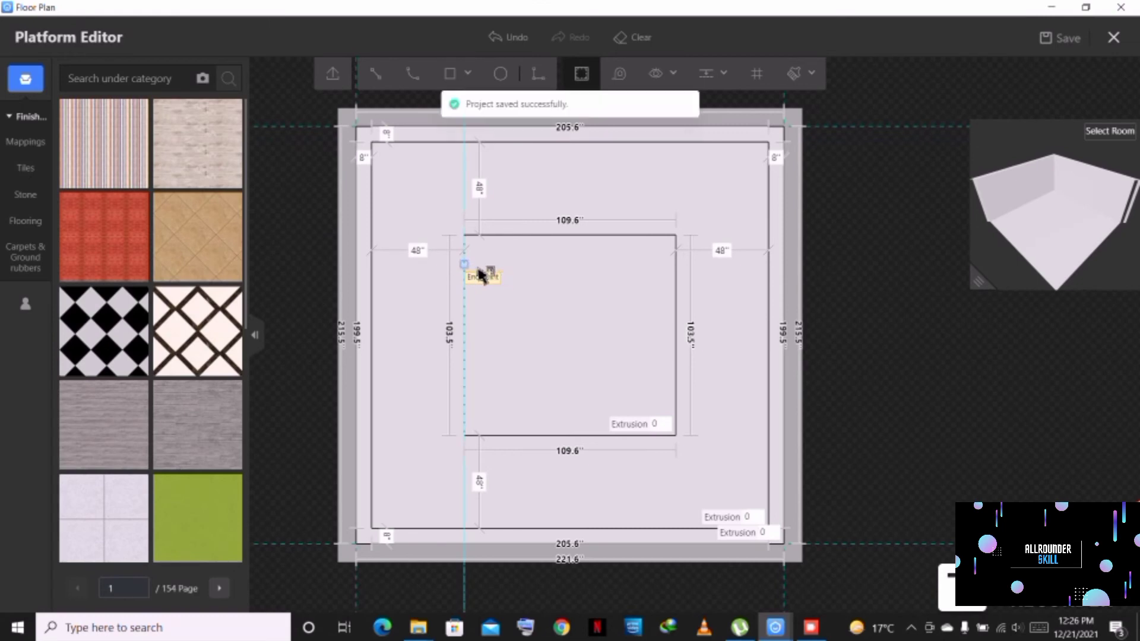
Step: Offset the central rectangle inward by 8" to form a second narrow border band
{"action": "left_click", "coordinate": [467, 238]}
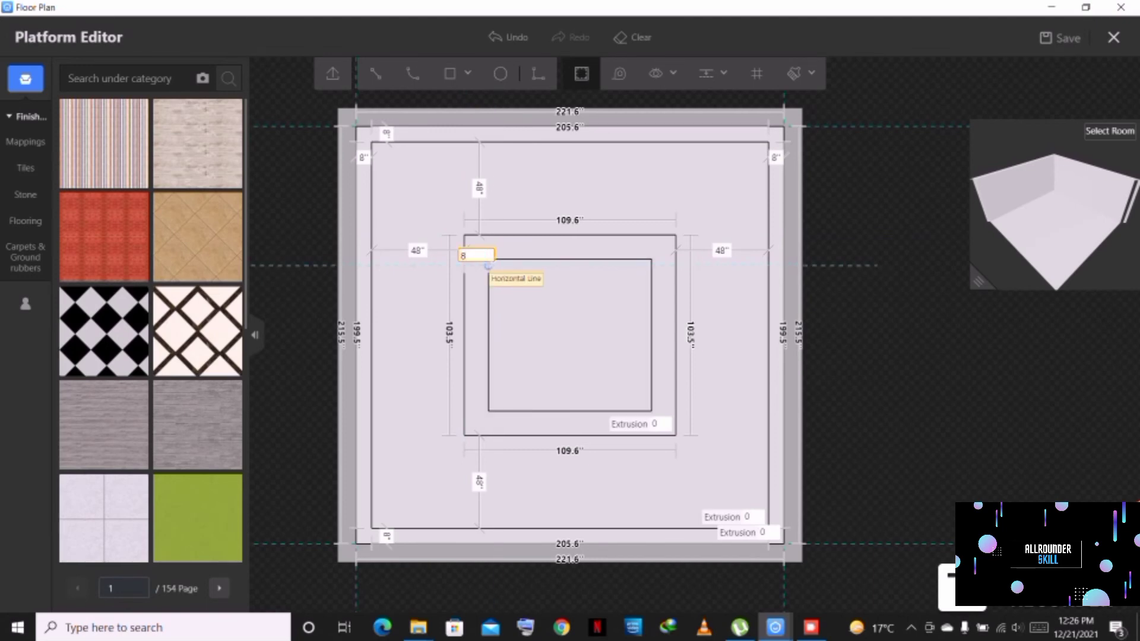
{"action": "type", "text": "8"}
{"action": "key", "text": "Return"}
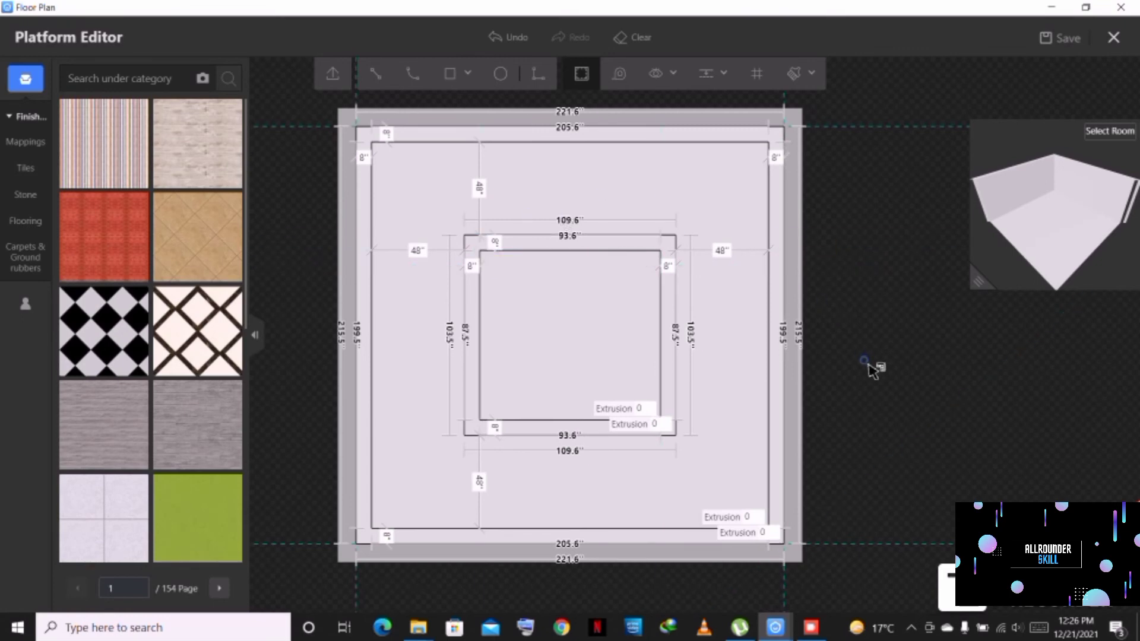
Step: Fill the wide 48" floor area and the central rectangle with the white veined marble tile from the Glazed Tiles category
{"action": "key", "text": "Escape"}
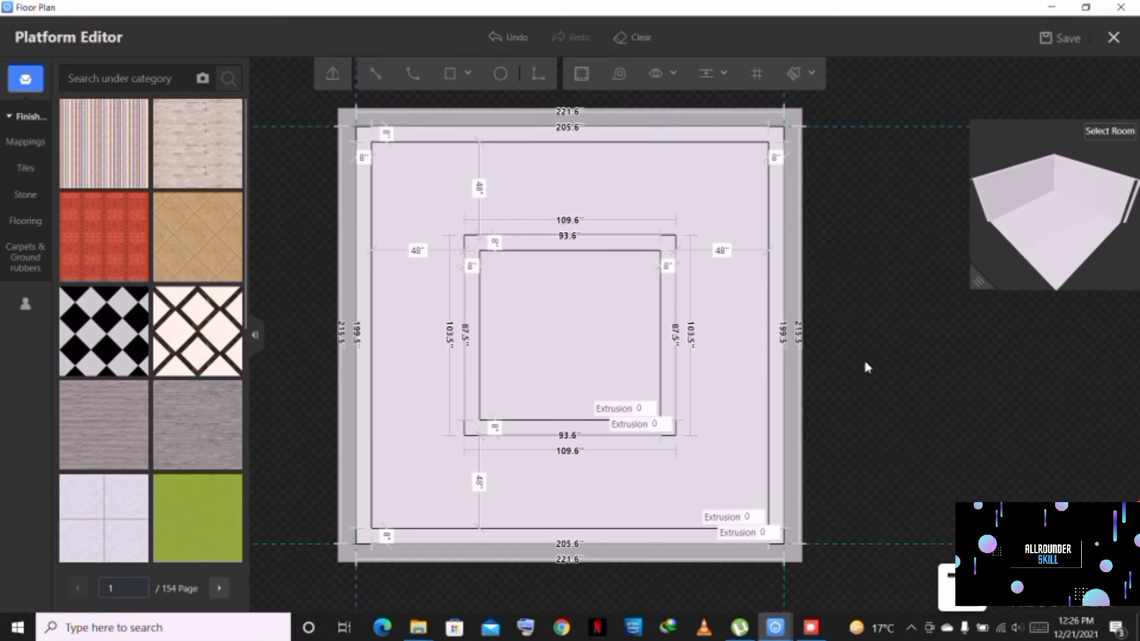
{"action": "left_click", "coordinate": [644, 505]}
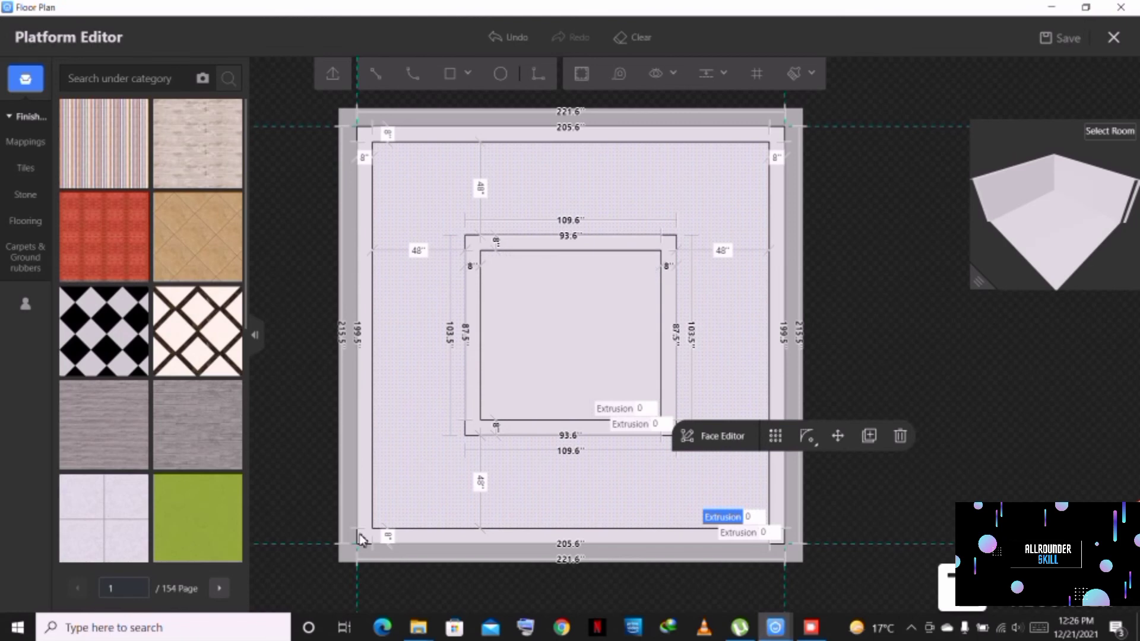
{"action": "mouse_move", "coordinate": [31, 184]}
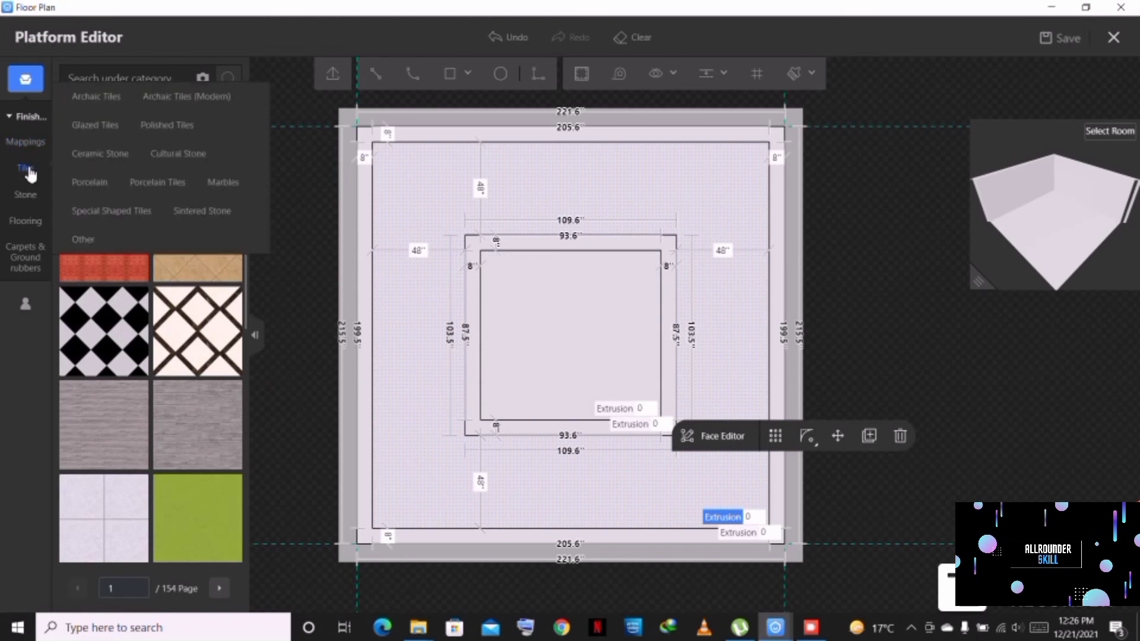
{"action": "left_click", "coordinate": [30, 171]}
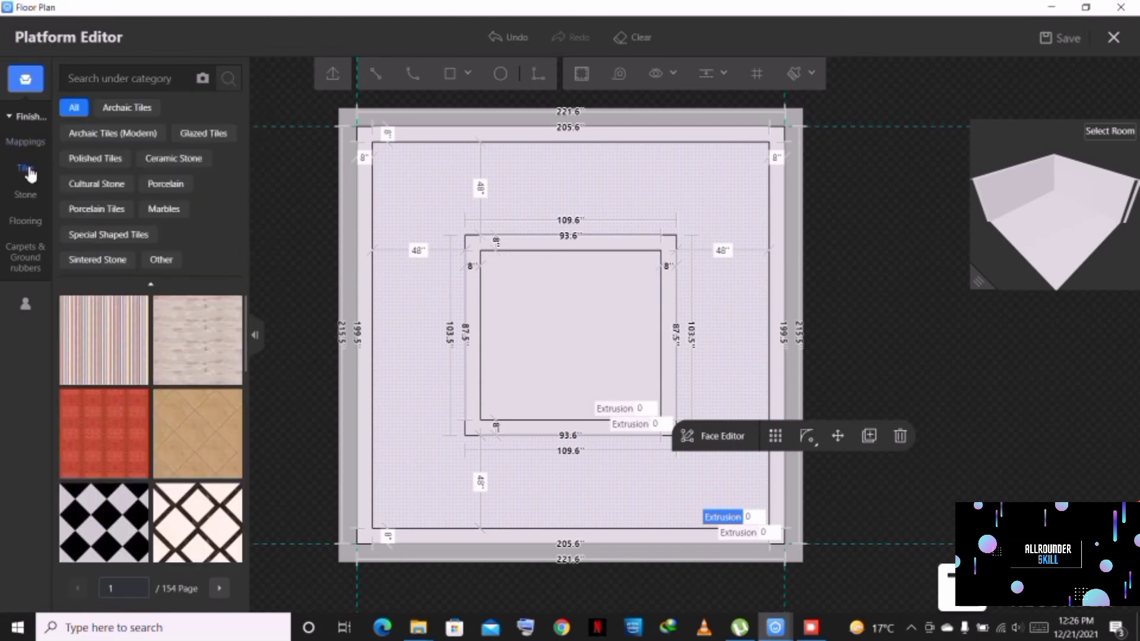
{"action": "left_click", "coordinate": [203, 134]}
{"action": "scroll", "coordinate": [202, 442], "scroll_direction": "down", "scroll_amount": 1}
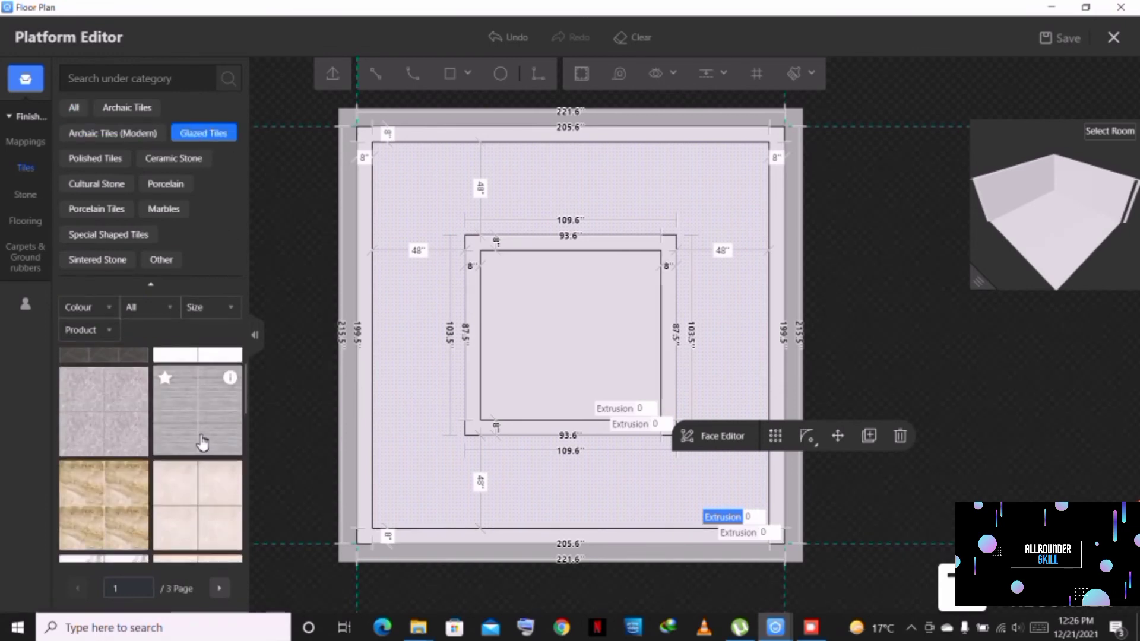
{"action": "scroll", "coordinate": [206, 472], "scroll_direction": "up", "scroll_amount": 1}
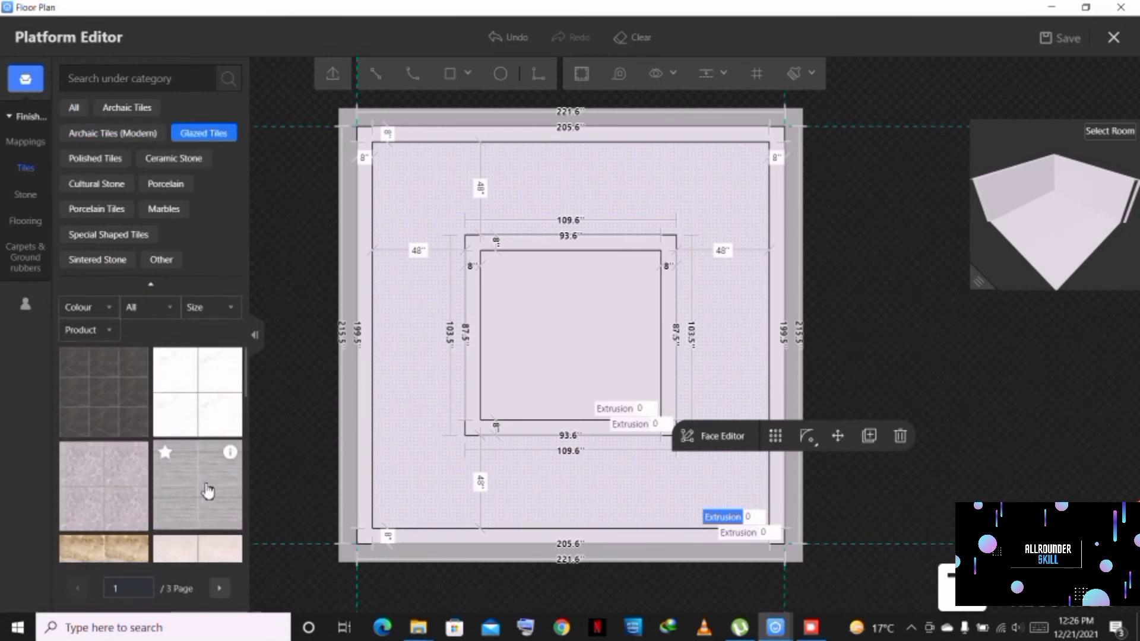
{"action": "left_click", "coordinate": [202, 401]}
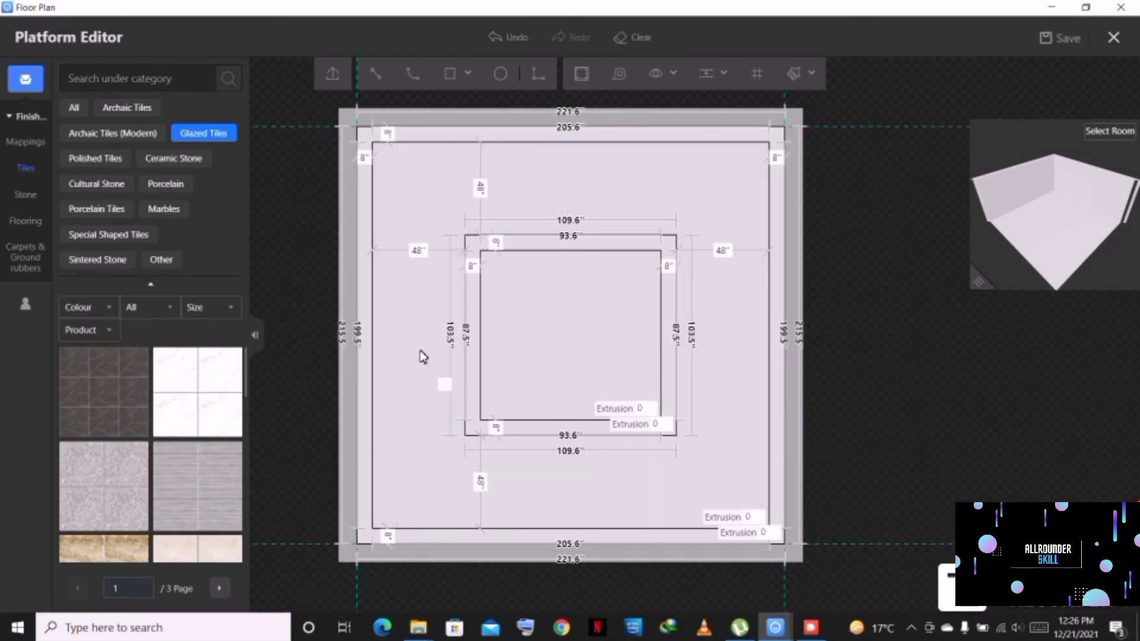
{"action": "left_click", "coordinate": [399, 321]}
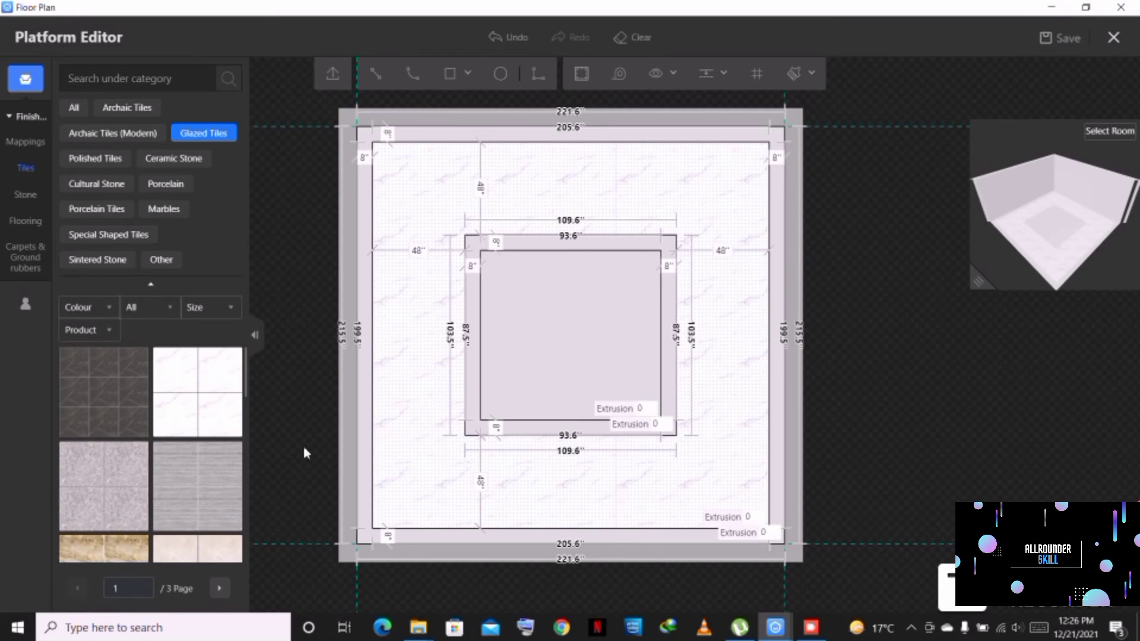
{"action": "left_click", "coordinate": [561, 326]}
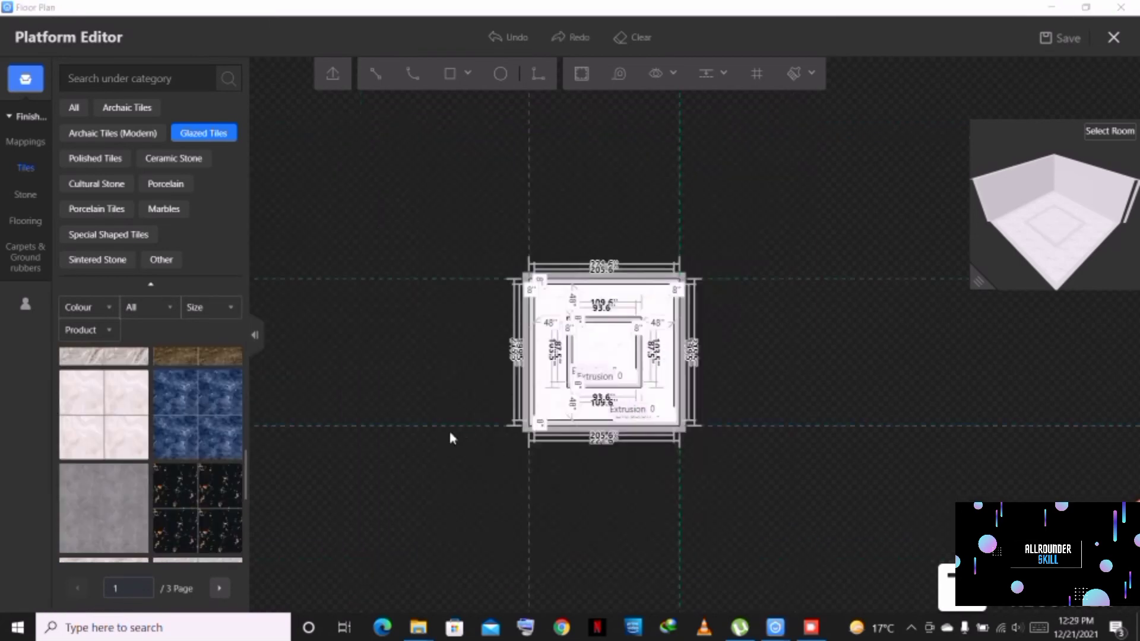
Step: Apply the black gold-veined glazed tile to the outer 8" border band
{"action": "mouse_move", "coordinate": [186, 512]}
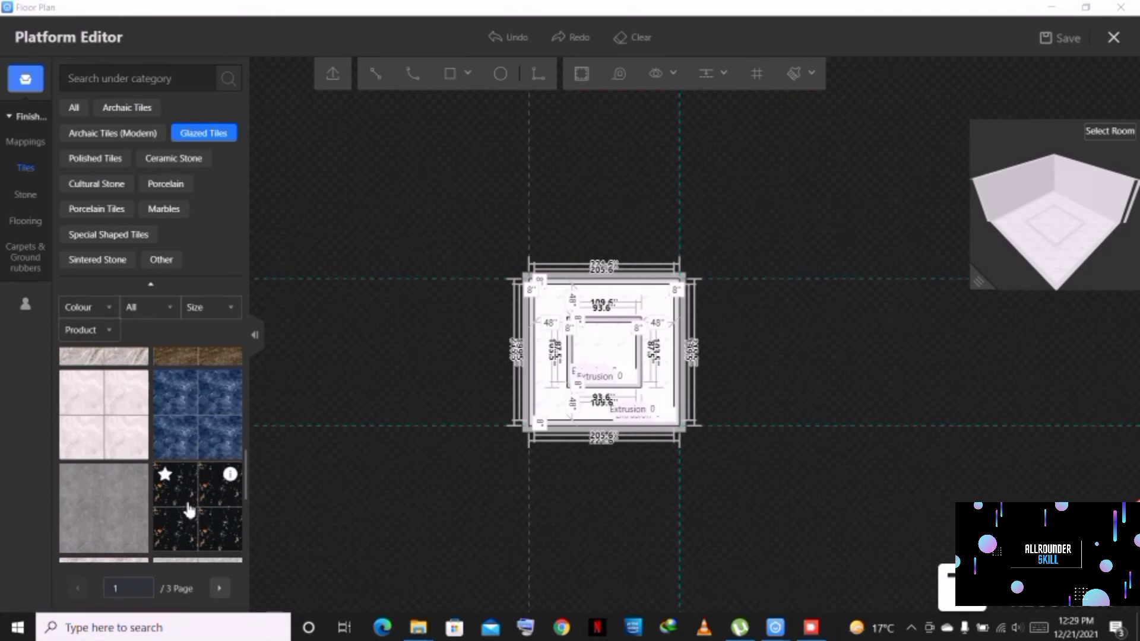
{"action": "left_click", "coordinate": [199, 516]}
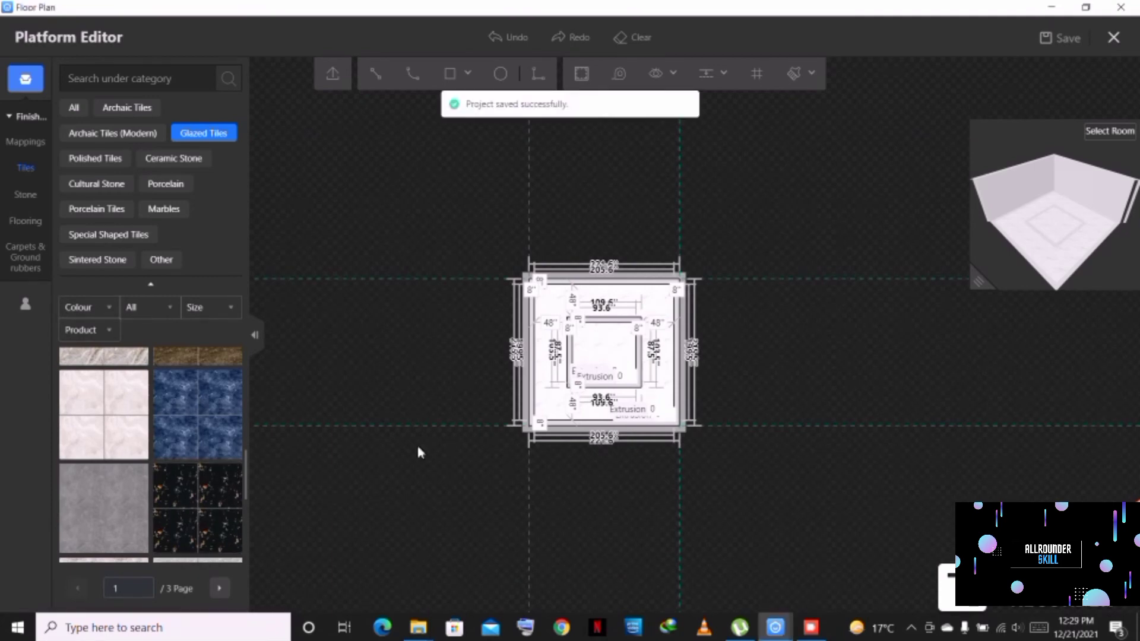
{"action": "scroll", "coordinate": [536, 334], "scroll_direction": "up", "scroll_amount": 6}
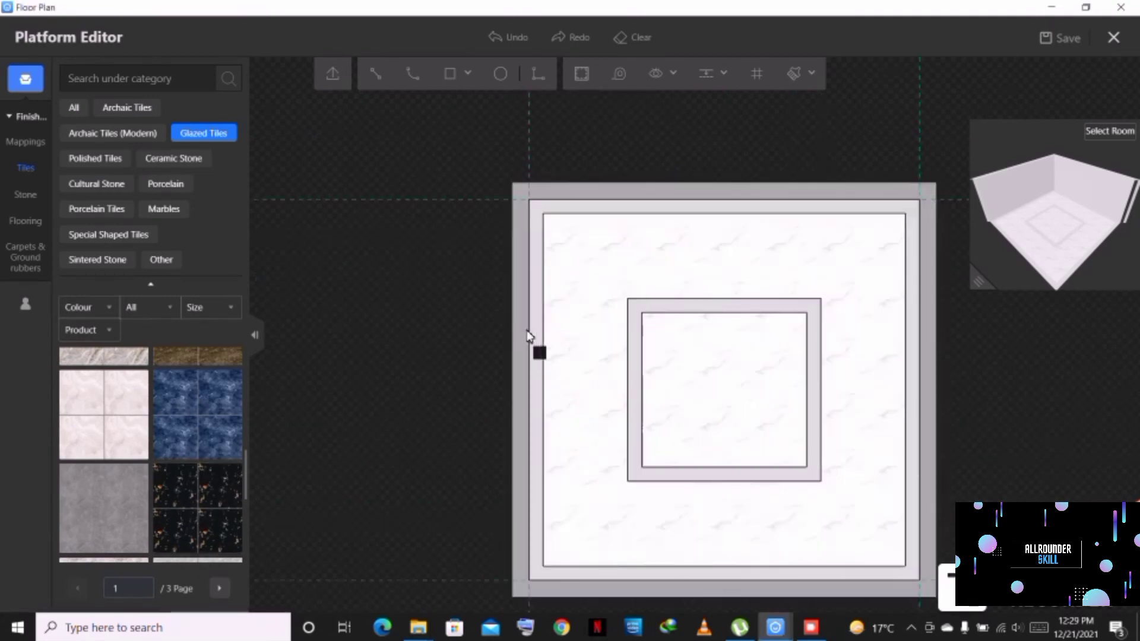
{"action": "scroll", "coordinate": [538, 354], "scroll_direction": "up", "scroll_amount": 1}
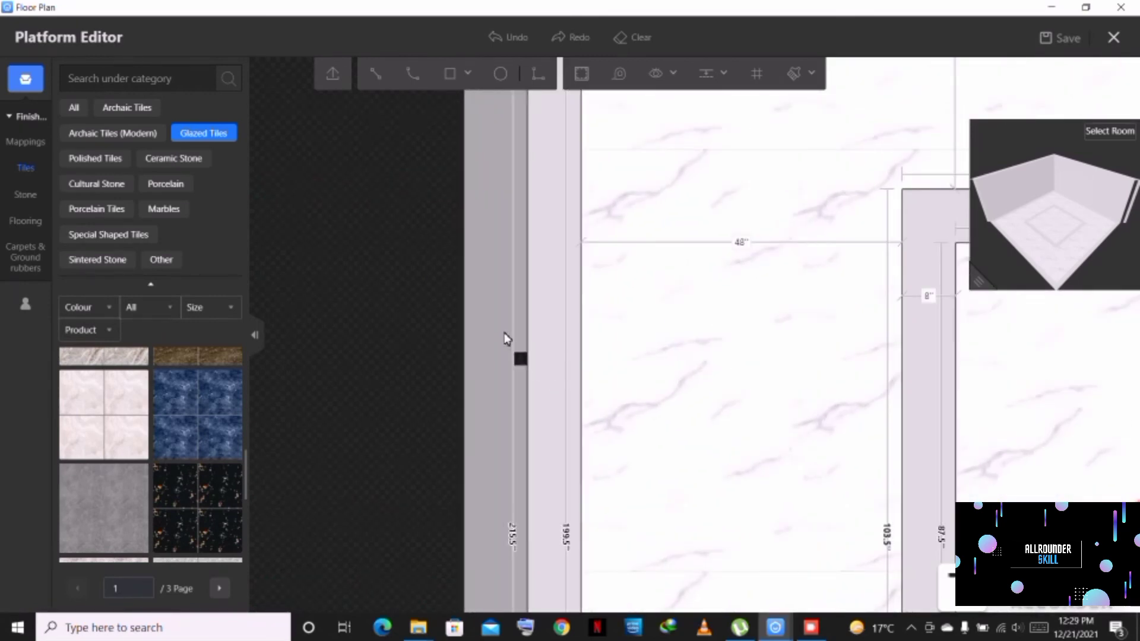
{"action": "left_click", "coordinate": [549, 288]}
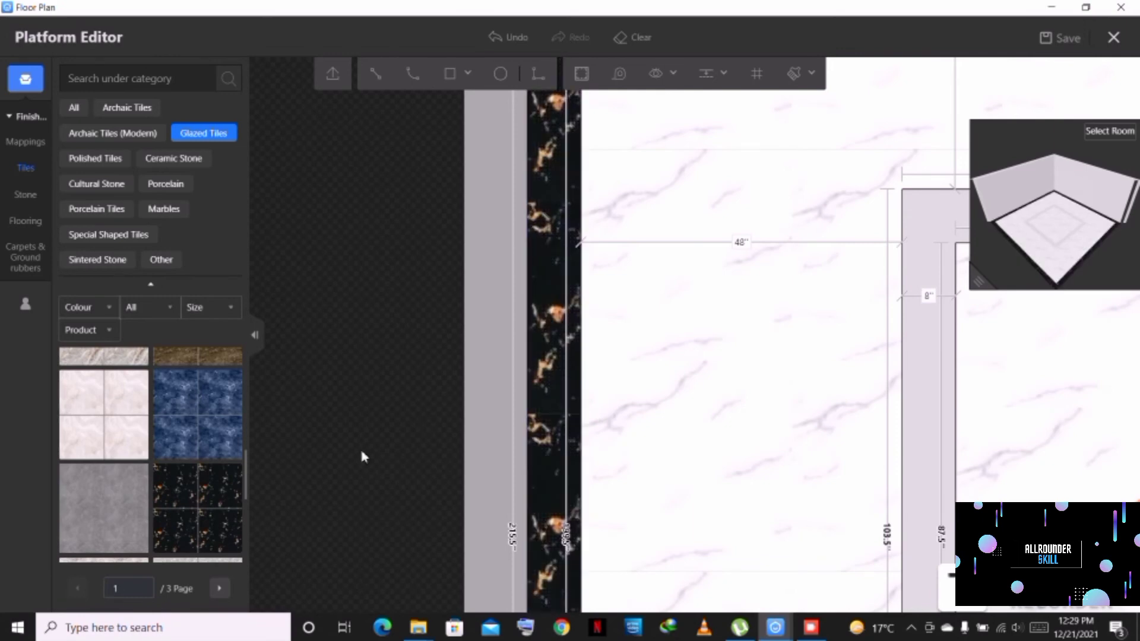
Step: Apply the same black gold-veined tile to the inner 8" border band around the central rectangle
{"action": "mouse_move", "coordinate": [198, 497]}
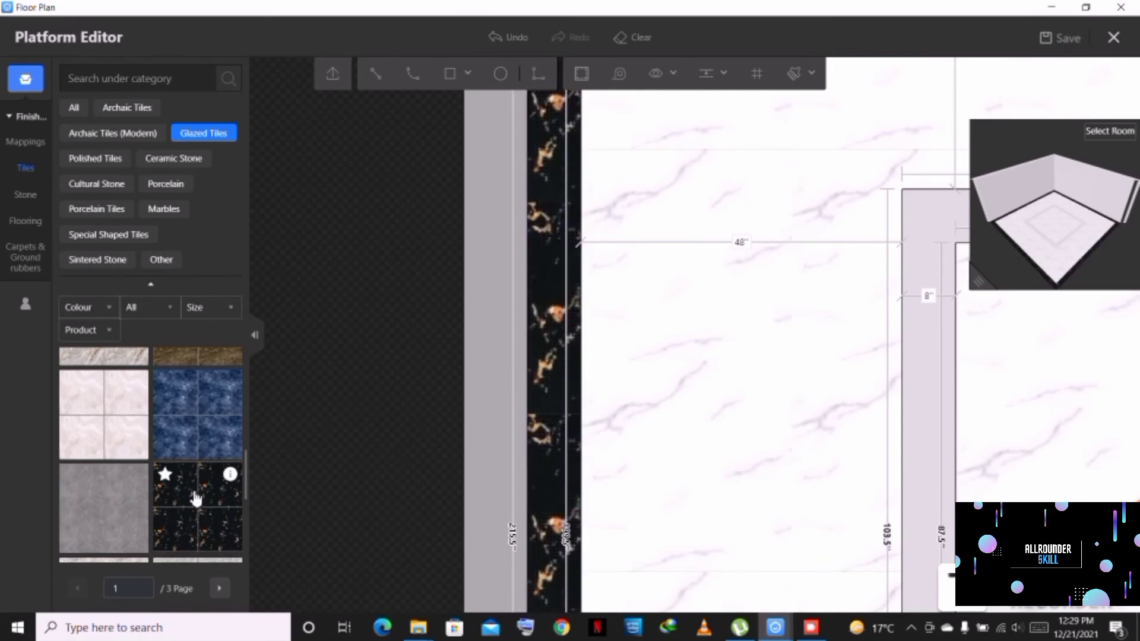
{"action": "scroll", "coordinate": [391, 458], "scroll_direction": "down", "scroll_amount": 2}
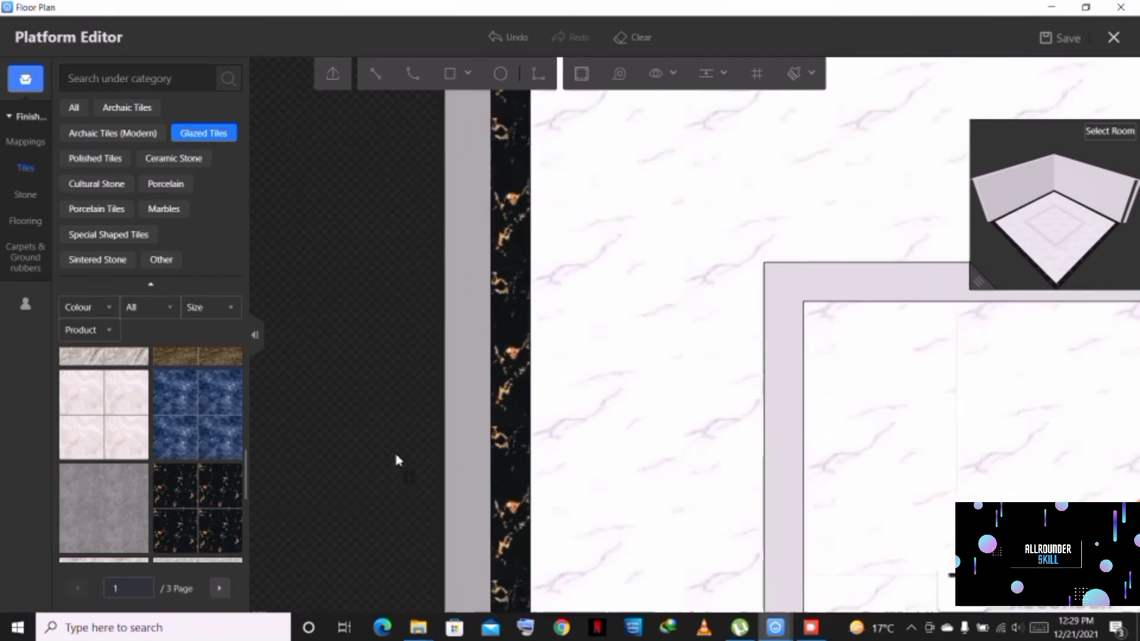
{"action": "scroll", "coordinate": [396, 456], "scroll_direction": "down", "scroll_amount": 1}
{"action": "scroll", "coordinate": [680, 460], "scroll_direction": "up", "scroll_amount": 4}
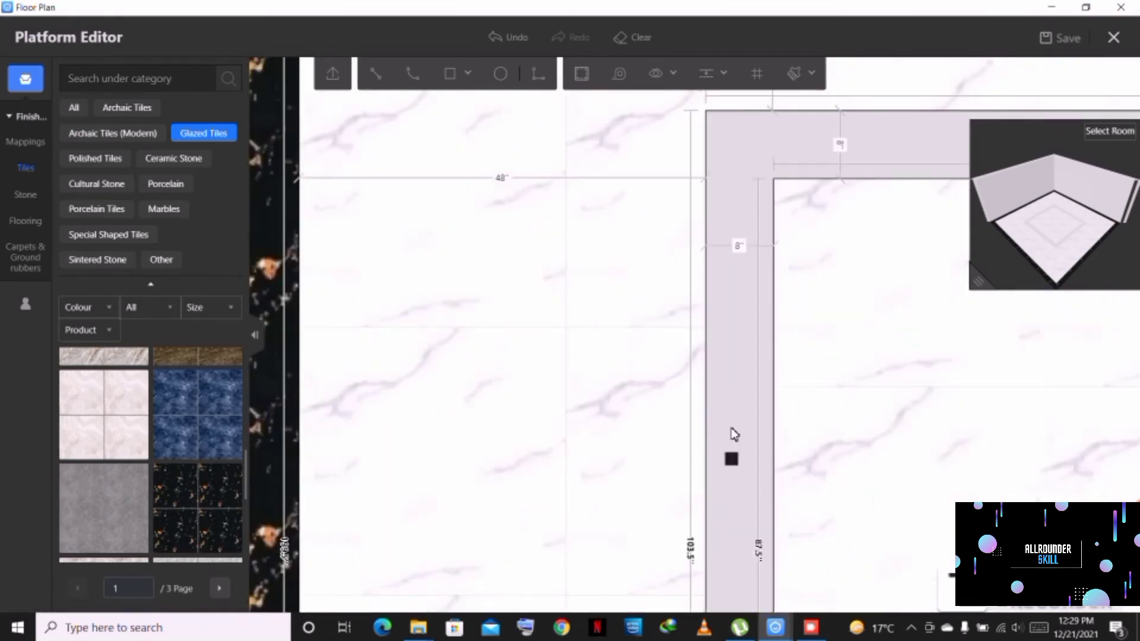
{"action": "left_click", "coordinate": [734, 417]}
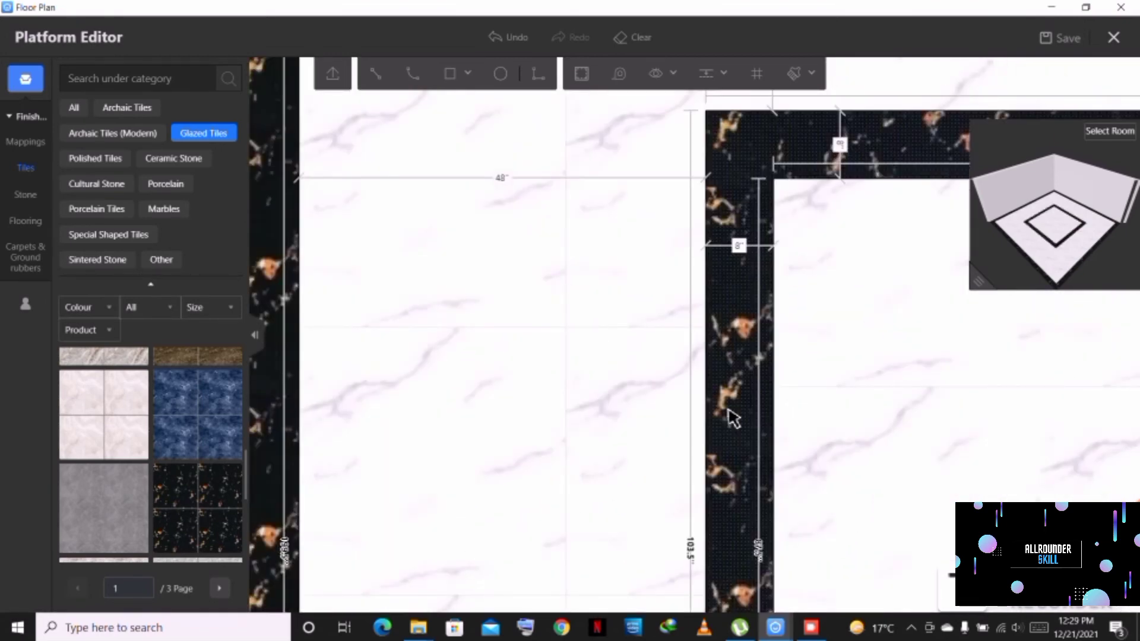
Step: Enlarge the 3D room preview and examine the tiled floor and its border bands from several angles
{"action": "scroll", "coordinate": [734, 417], "scroll_direction": "down", "scroll_amount": 5}
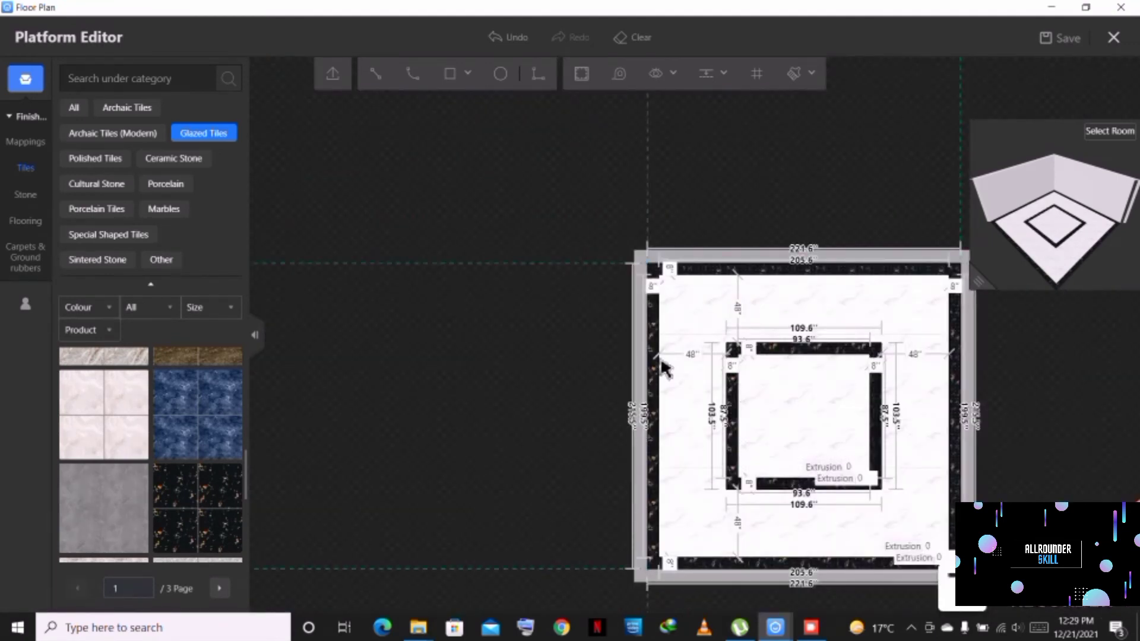
{"action": "scroll", "coordinate": [666, 362], "scroll_direction": "down", "scroll_amount": 3}
{"action": "scroll", "coordinate": [669, 359], "scroll_direction": "down", "scroll_amount": 2}
{"action": "scroll", "coordinate": [715, 412], "scroll_direction": "up", "scroll_amount": 5}
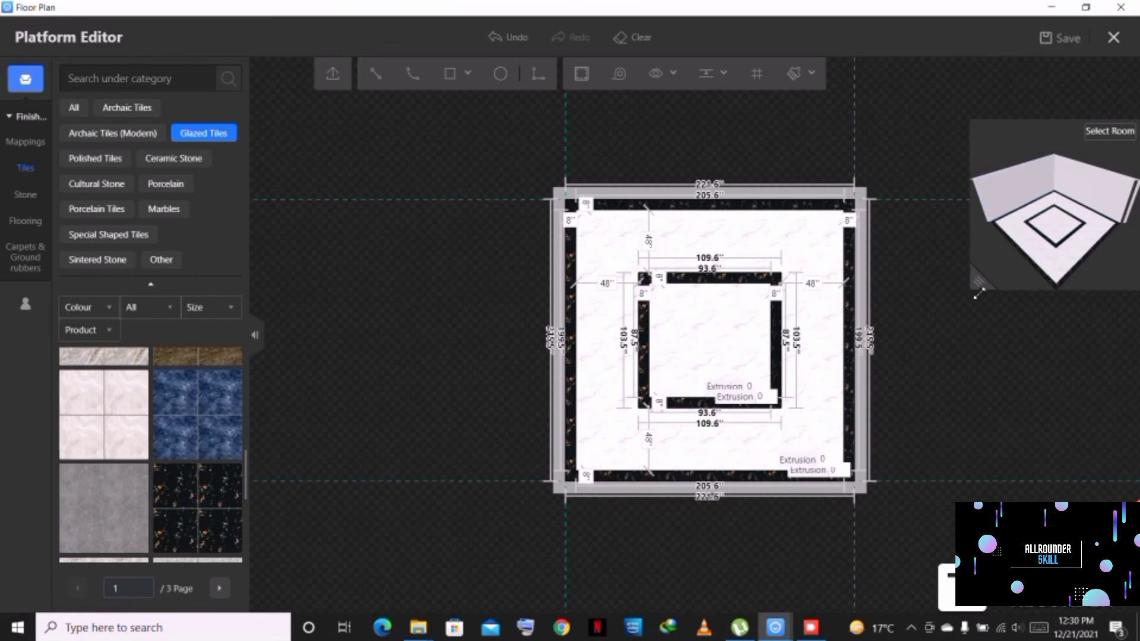
{"action": "left_click_drag", "start_coordinate": [979, 282], "coordinate": [491, 527]}
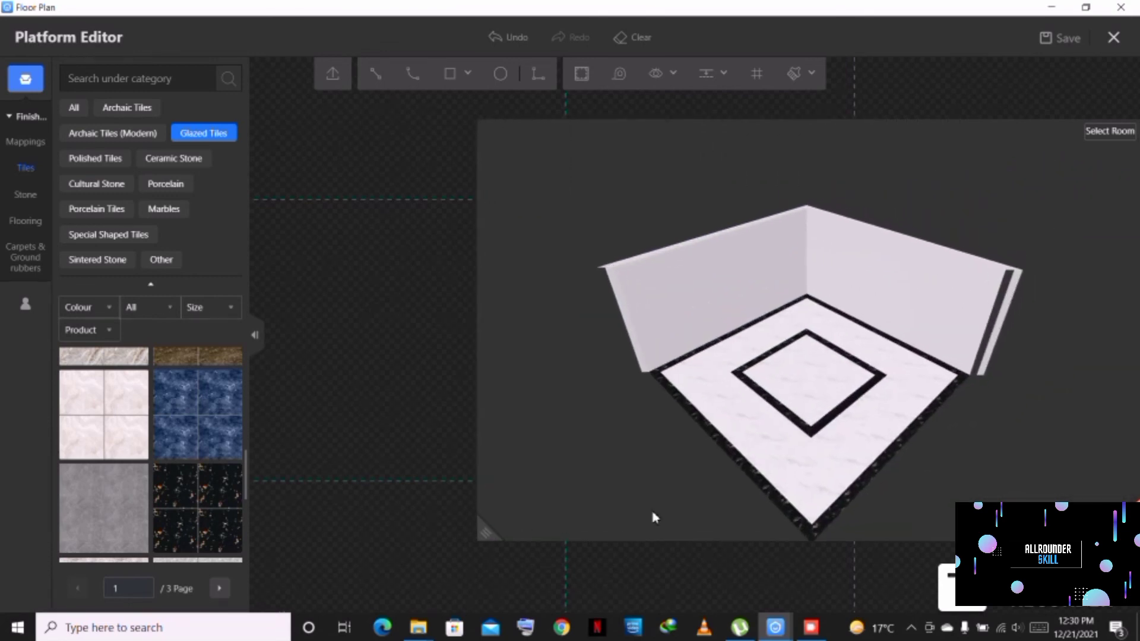
{"action": "left_click_drag", "start_coordinate": [668, 493], "coordinate": [588, 529]}
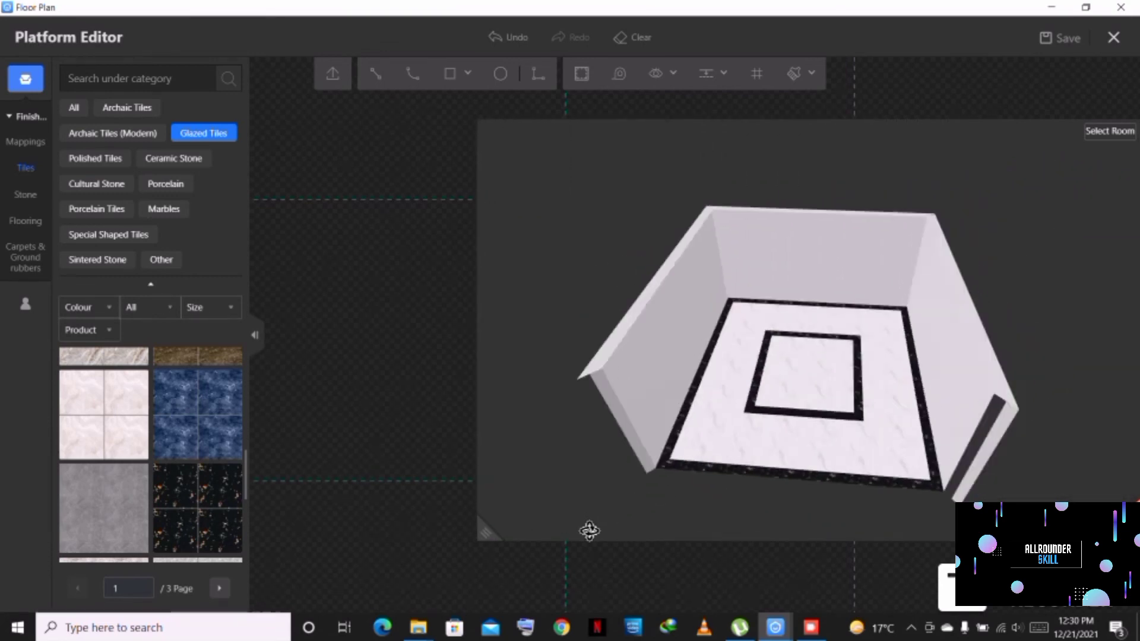
{"action": "mouse_move", "coordinate": [862, 461]}
{"action": "left_mouse_down"}
{"action": "mouse_move", "coordinate": [845, 476]}
{"action": "mouse_move", "coordinate": [774, 462]}
{"action": "mouse_move", "coordinate": [765, 488]}
{"action": "mouse_move", "coordinate": [898, 453]}
{"action": "mouse_move", "coordinate": [916, 371]}
{"action": "mouse_move", "coordinate": [924, 433]}
{"action": "mouse_move", "coordinate": [886, 461]}
{"action": "mouse_move", "coordinate": [809, 455]}
{"action": "mouse_move", "coordinate": [840, 474]}
{"action": "mouse_move", "coordinate": [864, 464]}
{"action": "mouse_move", "coordinate": [908, 400]}
{"action": "mouse_move", "coordinate": [930, 450]}
{"action": "mouse_move", "coordinate": [857, 461]}
{"action": "left_mouse_up"}
{"action": "mouse_move", "coordinate": [878, 376]}
{"action": "left_mouse_down"}
{"action": "mouse_move", "coordinate": [883, 390]}
{"action": "mouse_move", "coordinate": [855, 402]}
{"action": "mouse_move", "coordinate": [799, 389]}
{"action": "mouse_move", "coordinate": [839, 374]}
{"action": "mouse_move", "coordinate": [859, 346]}
{"action": "mouse_move", "coordinate": [949, 410]}
{"action": "mouse_move", "coordinate": [970, 402]}
{"action": "mouse_move", "coordinate": [954, 333]}
{"action": "mouse_move", "coordinate": [918, 323]}
{"action": "mouse_move", "coordinate": [924, 382]}
{"action": "mouse_move", "coordinate": [883, 394]}
{"action": "mouse_move", "coordinate": [873, 348]}
{"action": "mouse_move", "coordinate": [922, 362]}
{"action": "mouse_move", "coordinate": [870, 364]}
{"action": "mouse_move", "coordinate": [864, 382]}
{"action": "left_mouse_up"}
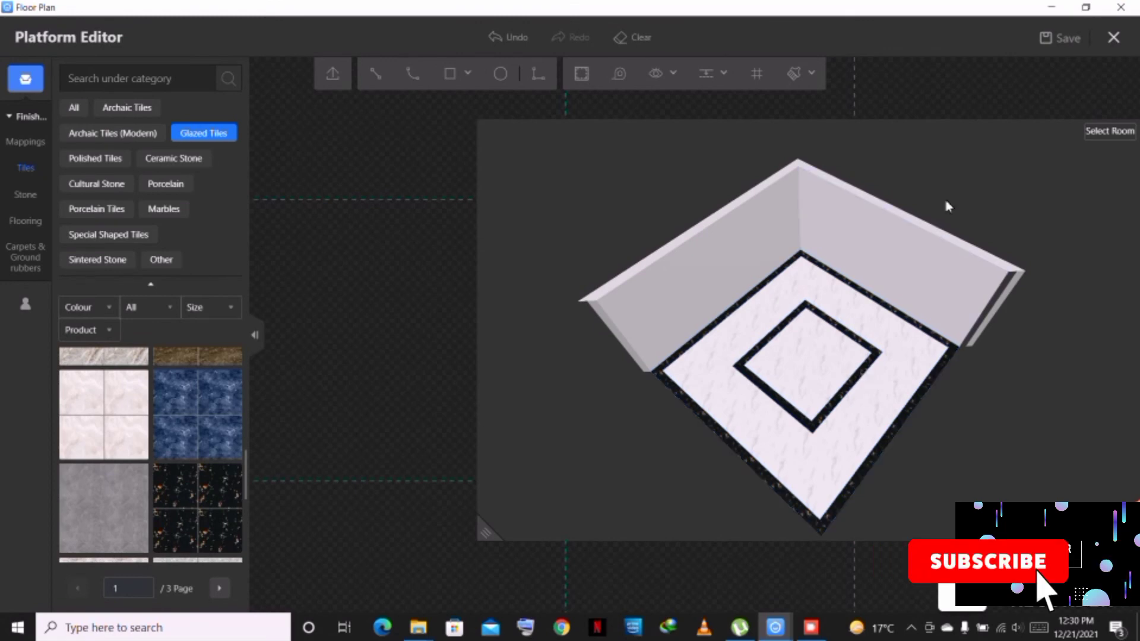
{"action": "left_click_drag", "start_coordinate": [831, 415], "coordinate": [748, 390]}
{"action": "left_click_drag", "start_coordinate": [847, 380], "coordinate": [783, 383]}
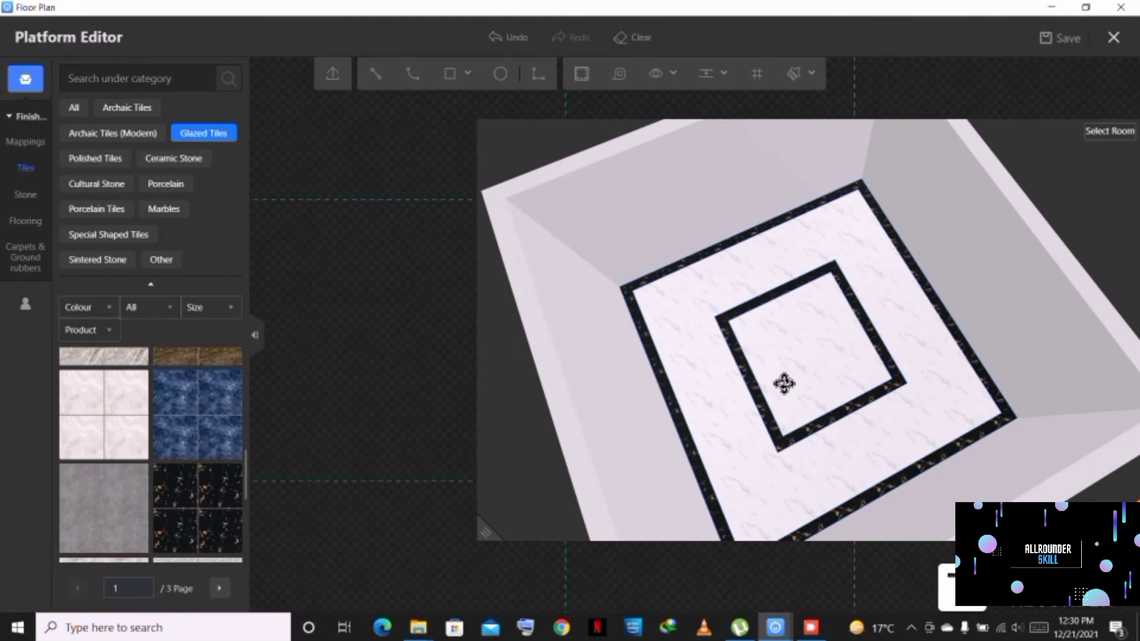